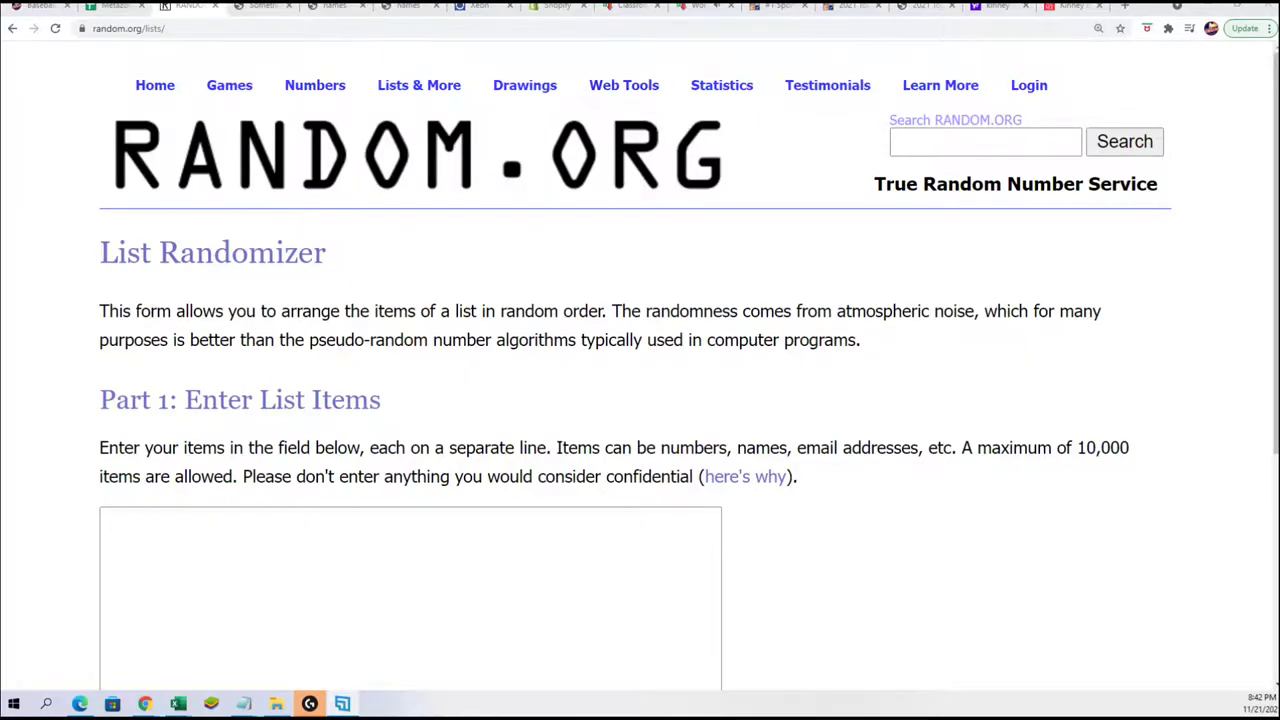
Step: Copy the owner name lines from the Notepad notes
key("alt+Tab")
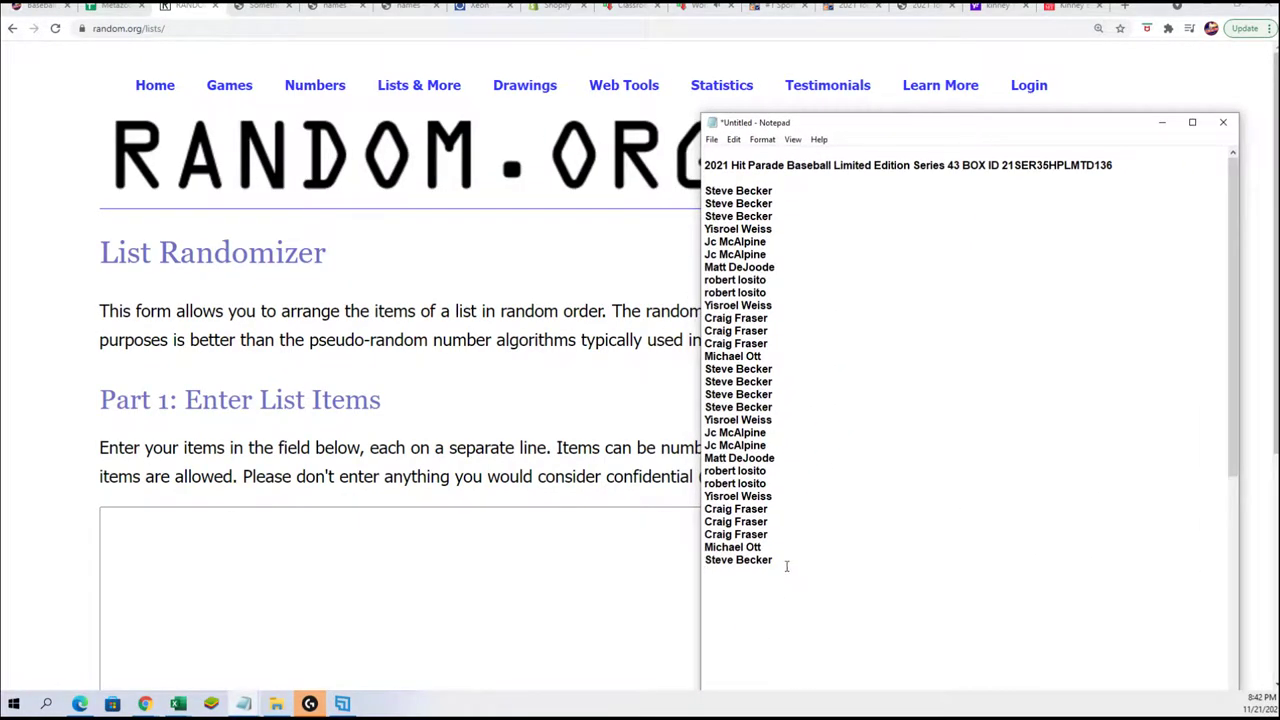
mouse_move(786, 566)
left_mouse_down()
mouse_move(750, 525)
mouse_move(742, 177)
left_mouse_up()
right_click(742, 177)
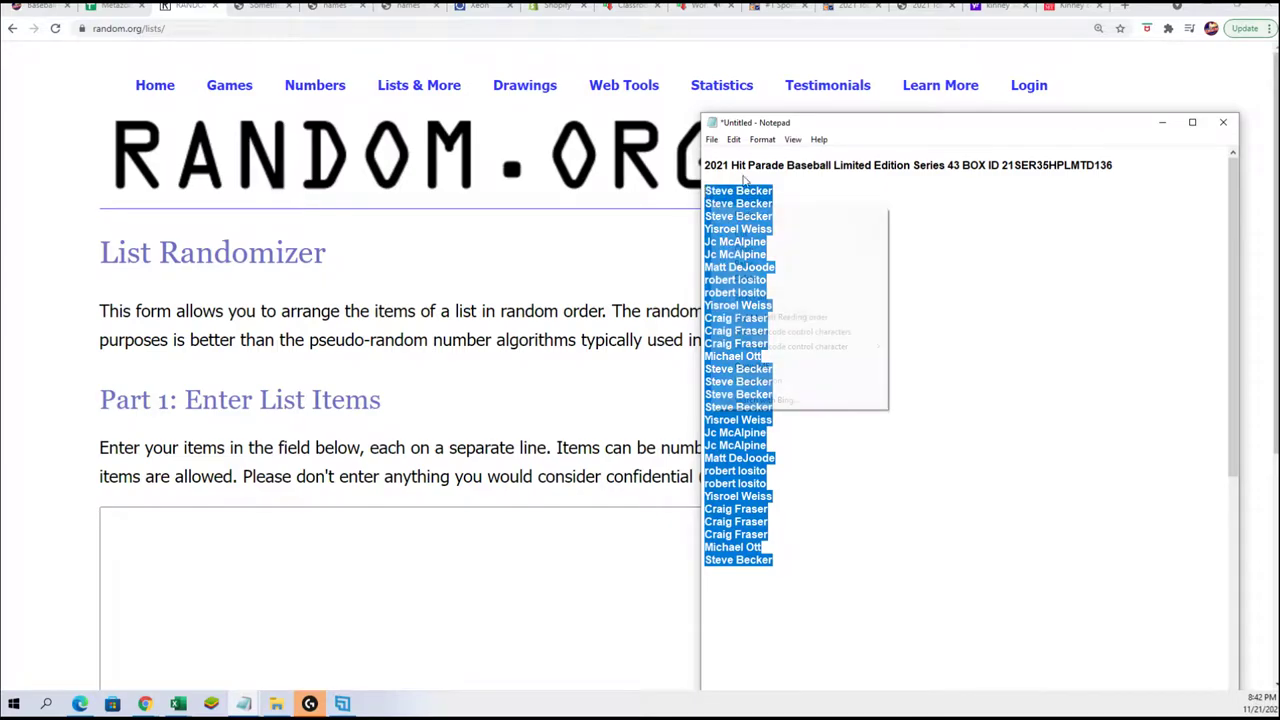
left_click(735, 249)
Step: Paste the owner names into the List Randomizer's list entry field
left_click(176, 530)
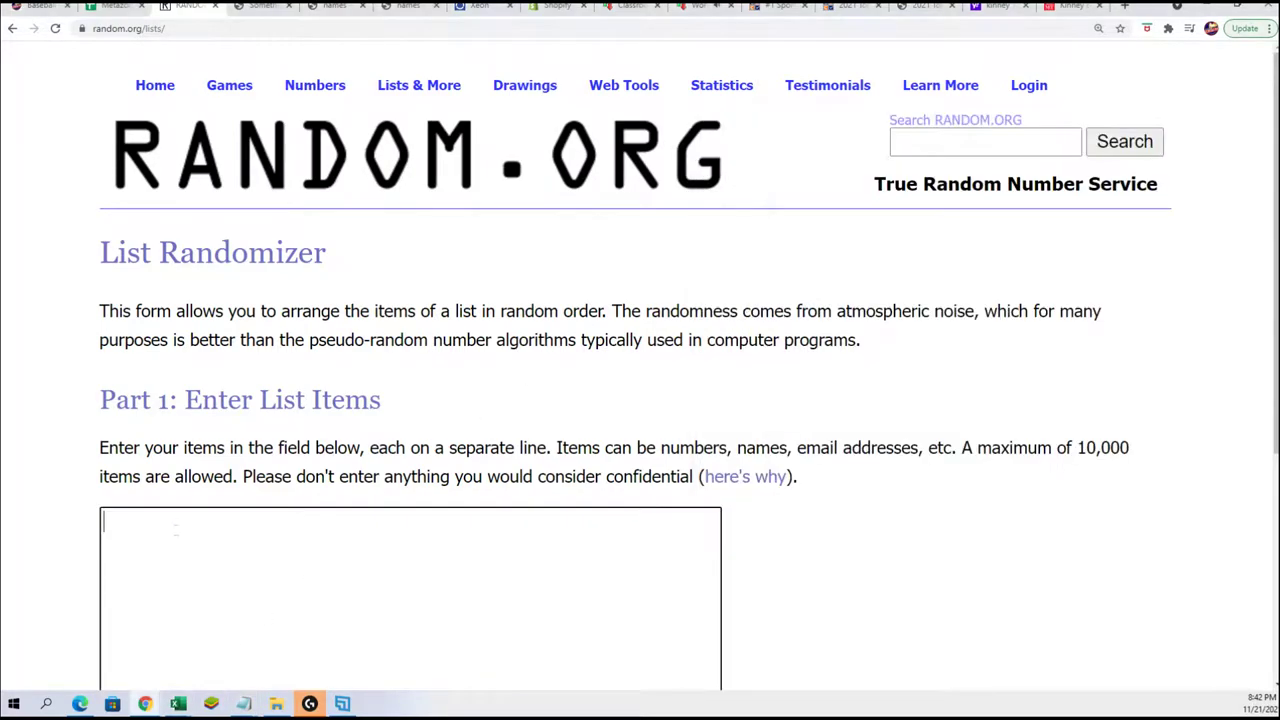
right_click(176, 530)
left_click(222, 422)
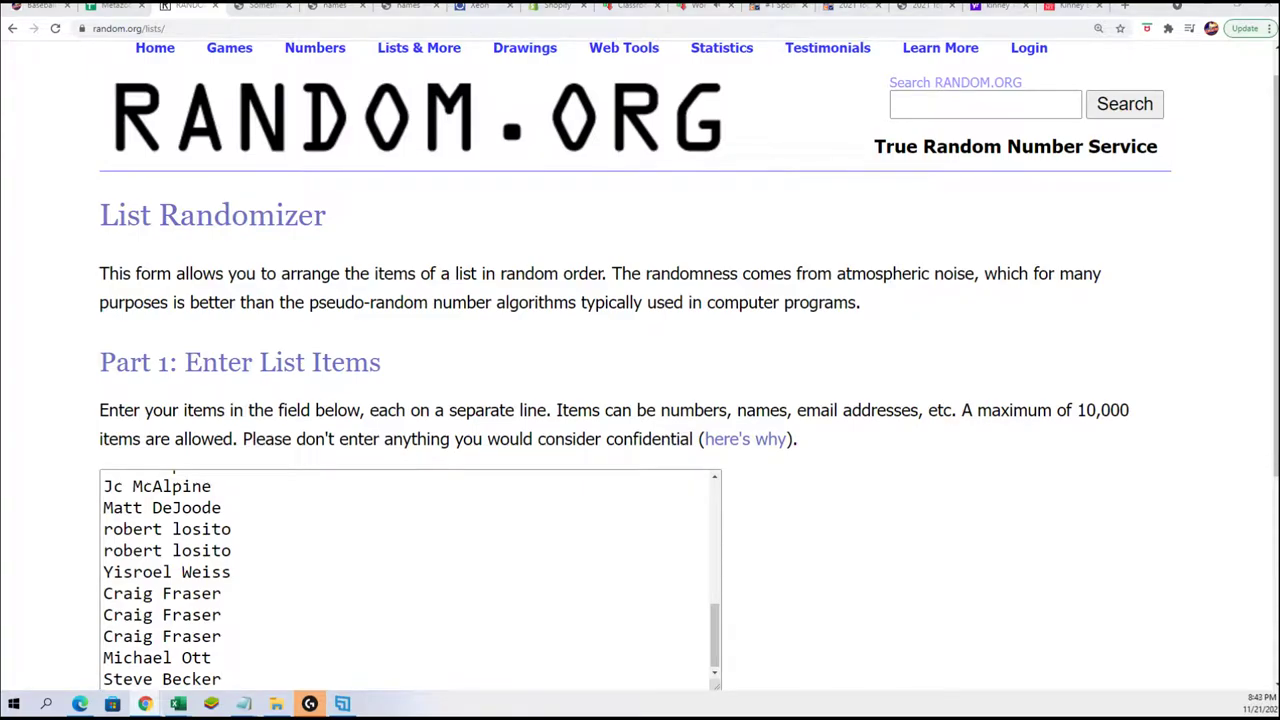
key("alt+Tab")
scroll(960, 400, "down", 3)
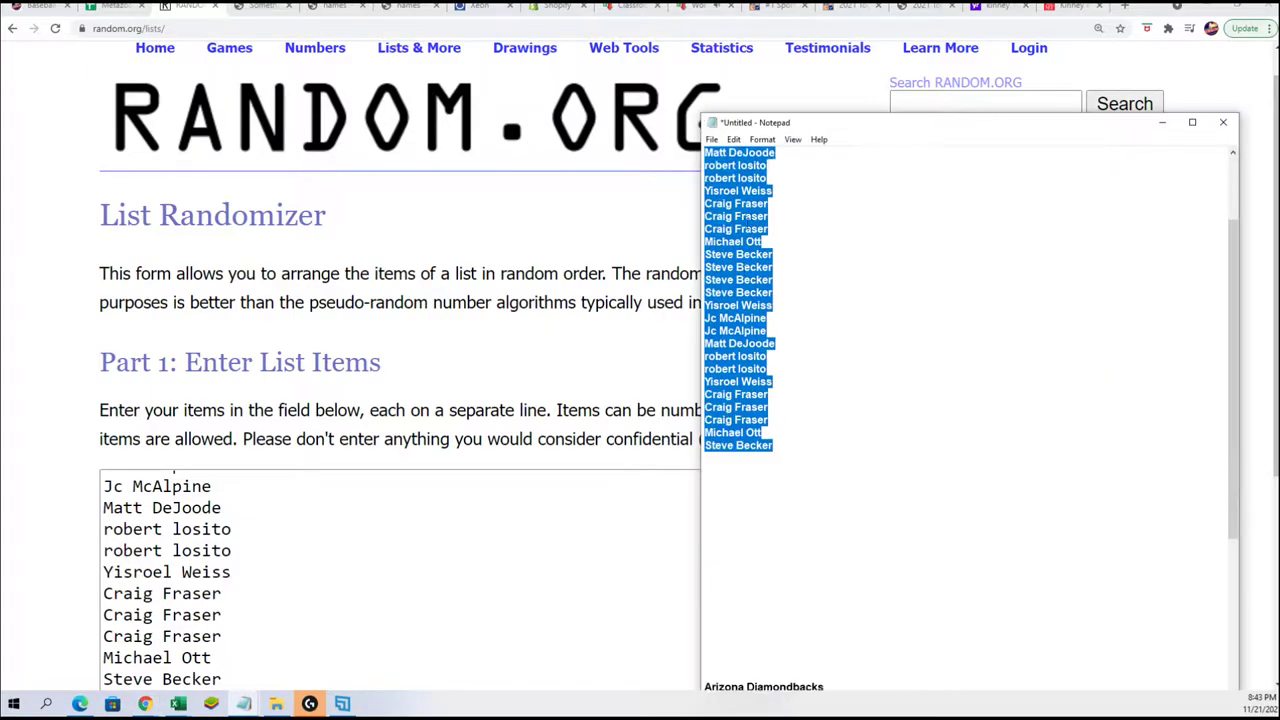
scroll(540, 296, "down", 3)
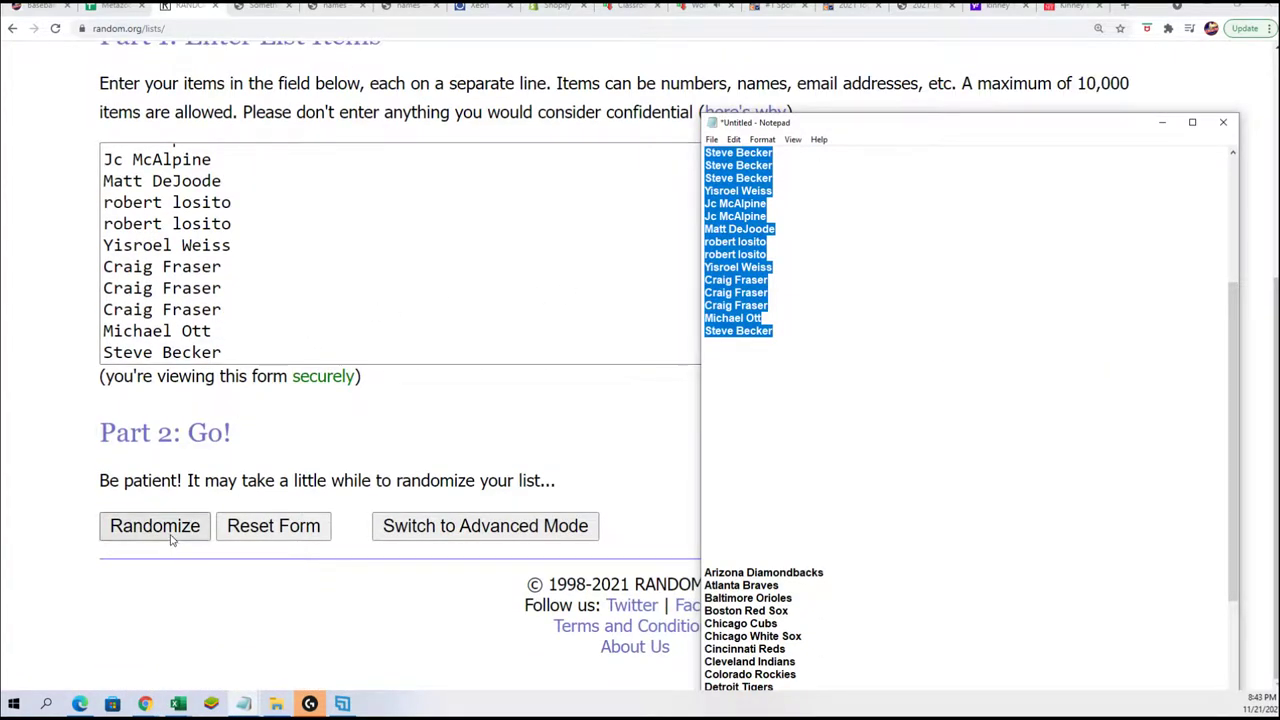
Step: Randomize the owner names, then reshuffle them six more times with Again!
left_click(164, 537)
scroll(160, 520, "down", 5)
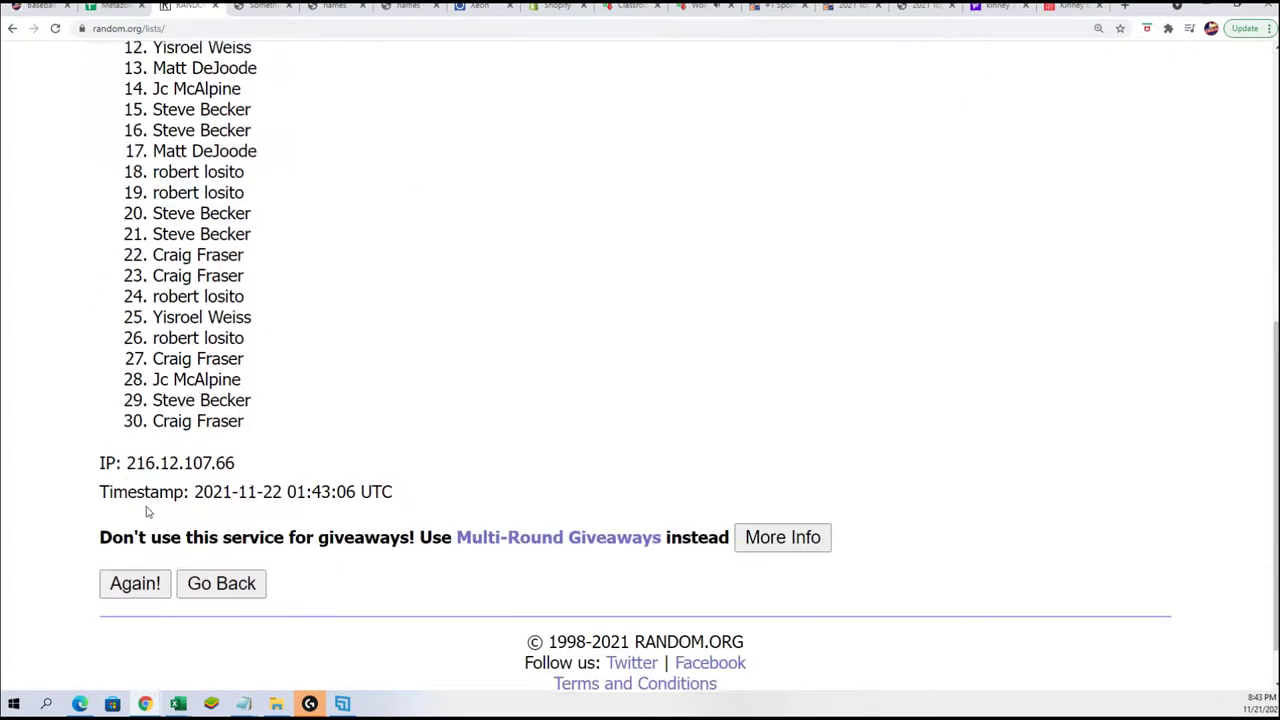
left_click(106, 580)
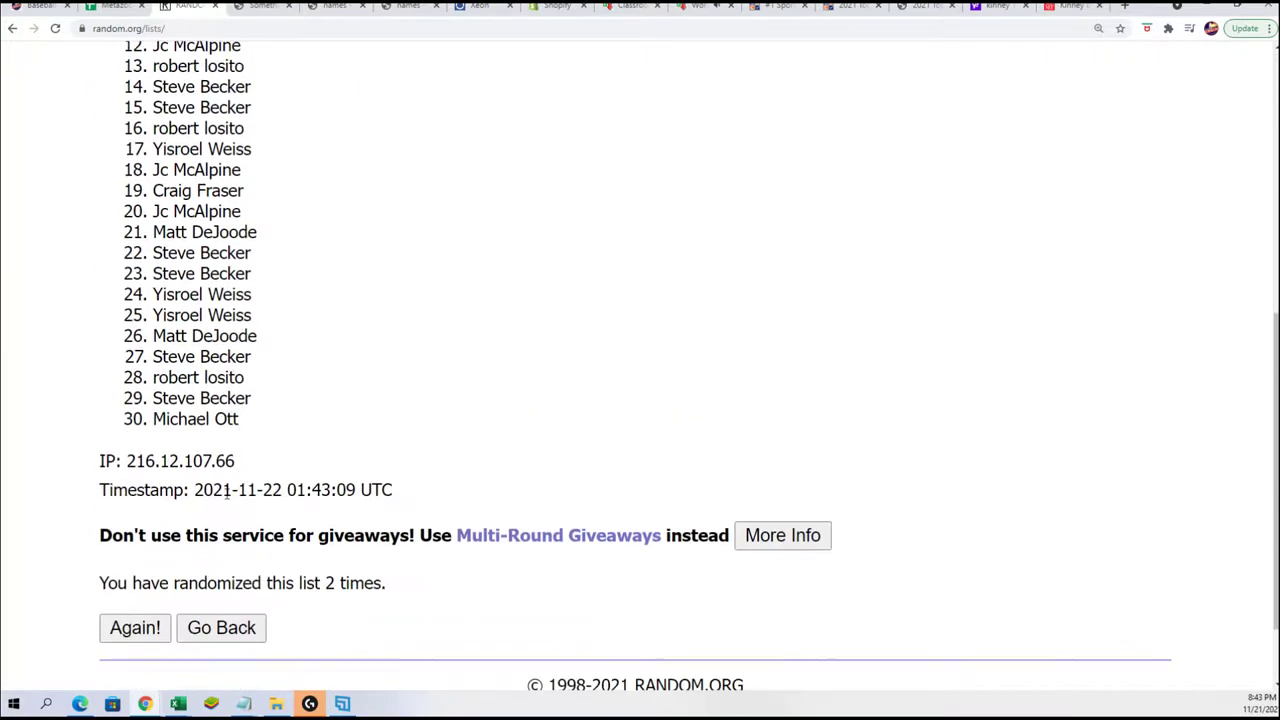
left_click(118, 630)
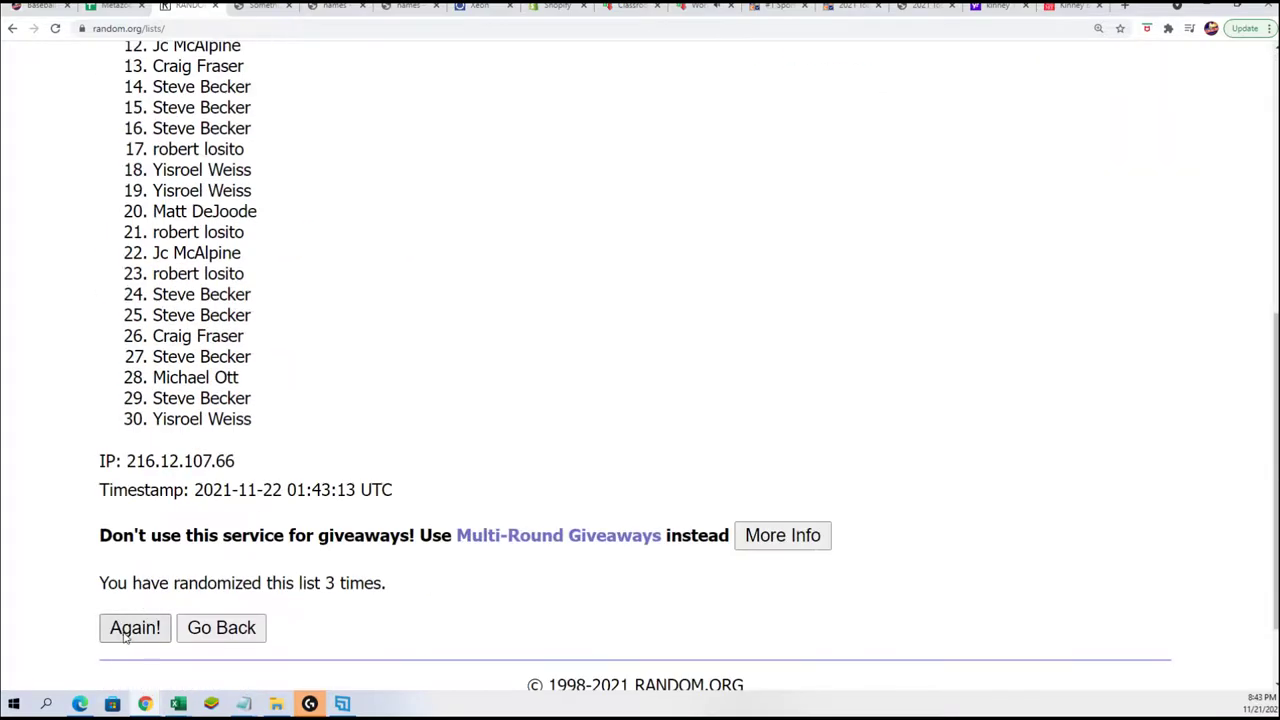
left_click(126, 630)
left_click(130, 622)
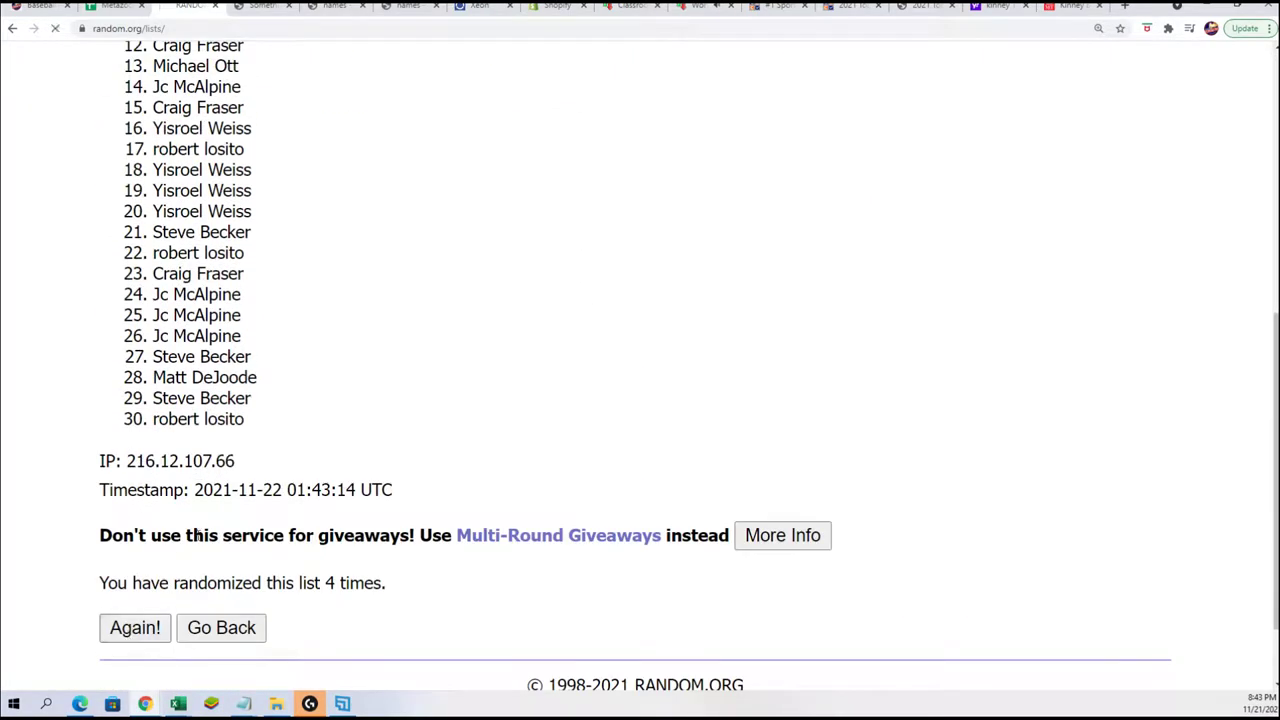
scroll(266, 543, "down", 10)
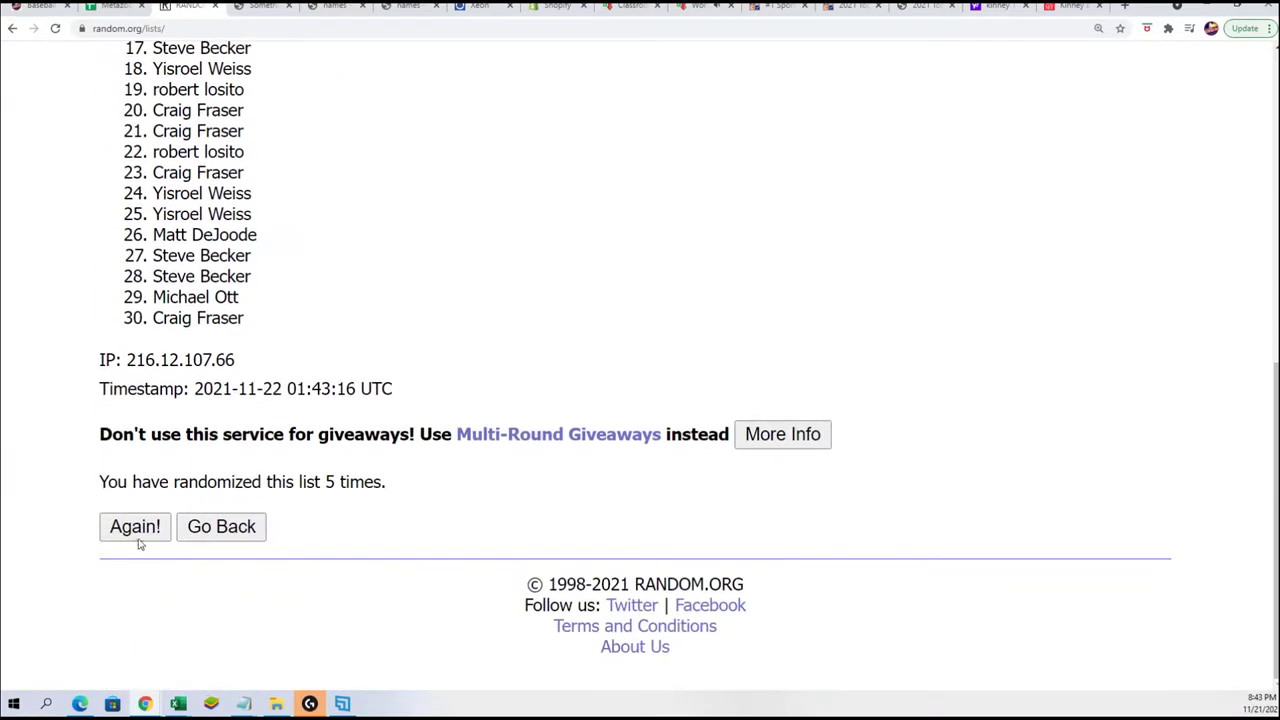
left_click(137, 540)
scroll(291, 446, "down", 8)
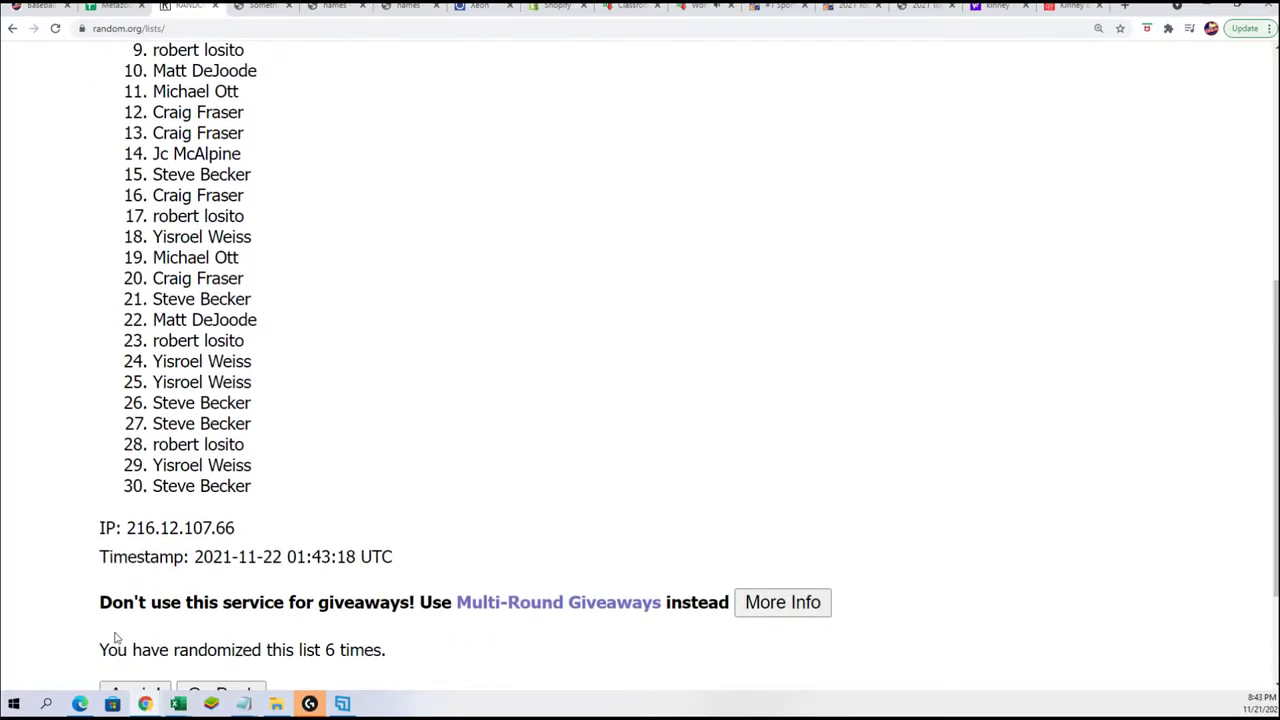
scroll(115, 637, "down", 1)
left_click(125, 626)
scroll(176, 244, "down", 1)
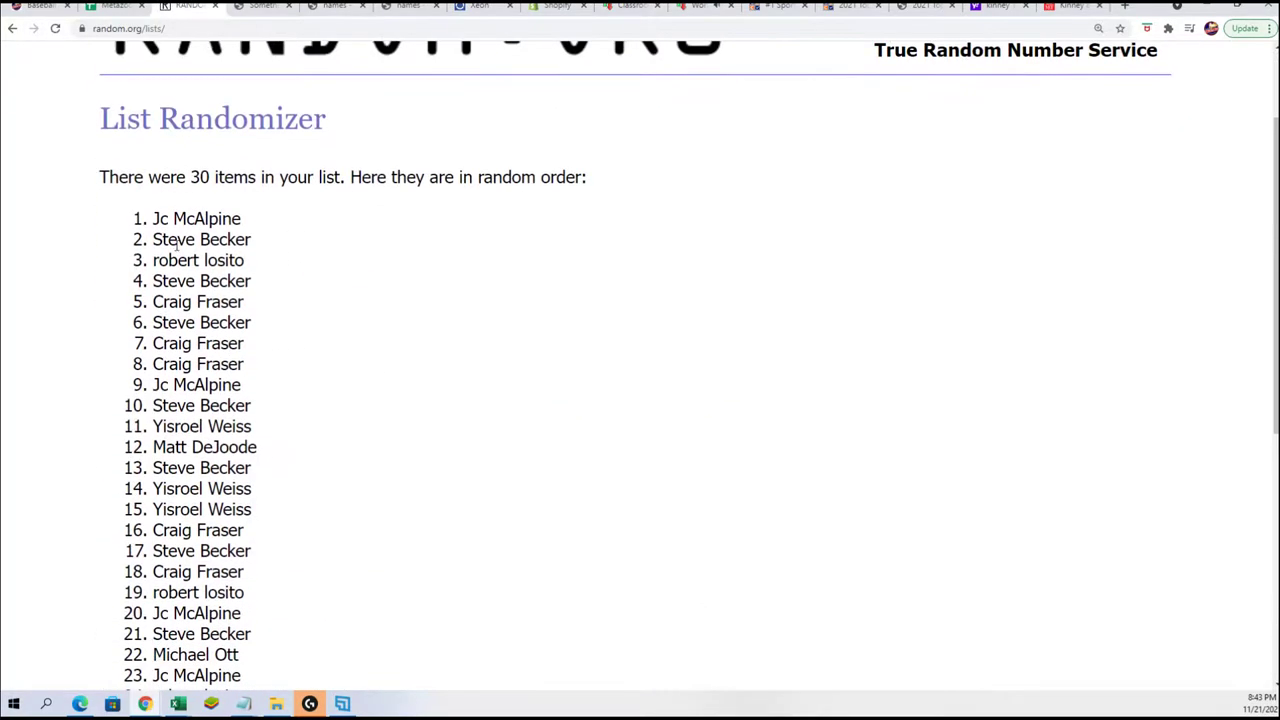
Step: Select and copy all 30 shuffled owner names from the results
scroll(189, 260, "down", 1)
mouse_move(158, 218)
left_mouse_down()
mouse_move(189, 260)
mouse_move(195, 250)
left_mouse_up()
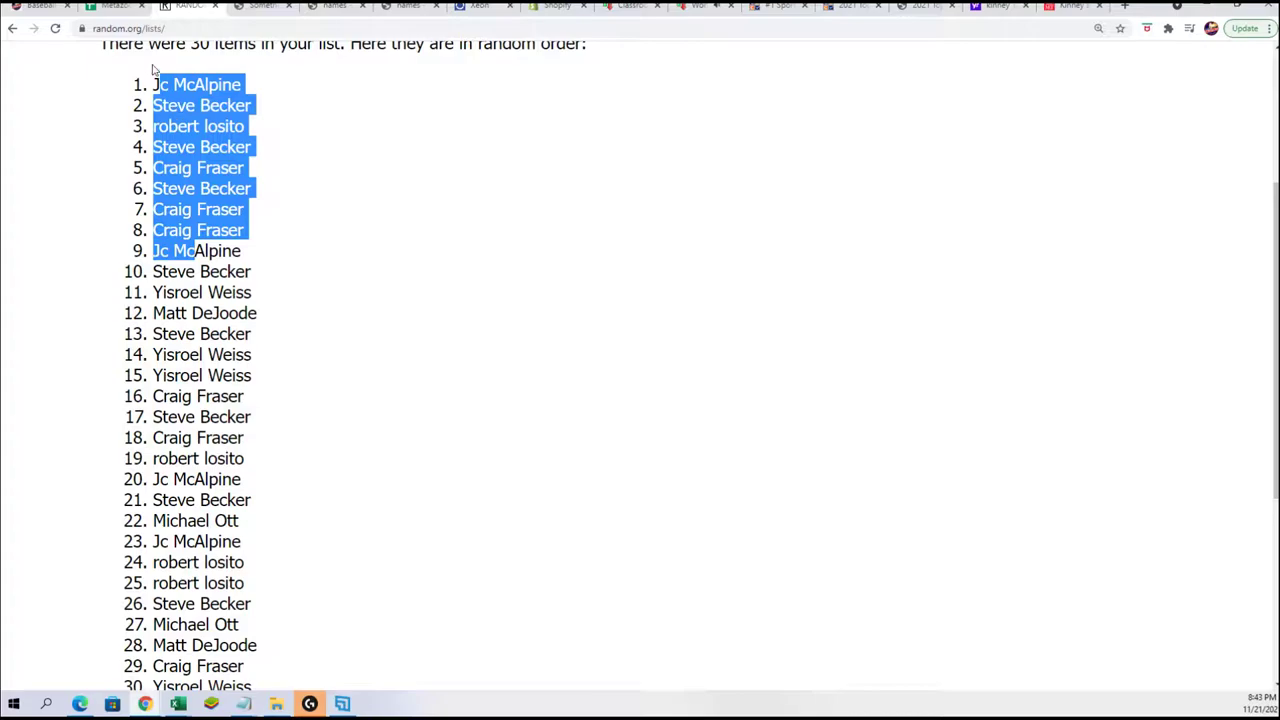
mouse_move(155, 68)
left_mouse_down()
mouse_move(185, 458)
mouse_move(175, 398)
mouse_move(267, 421)
left_mouse_up()
scroll(185, 458, "down", 2)
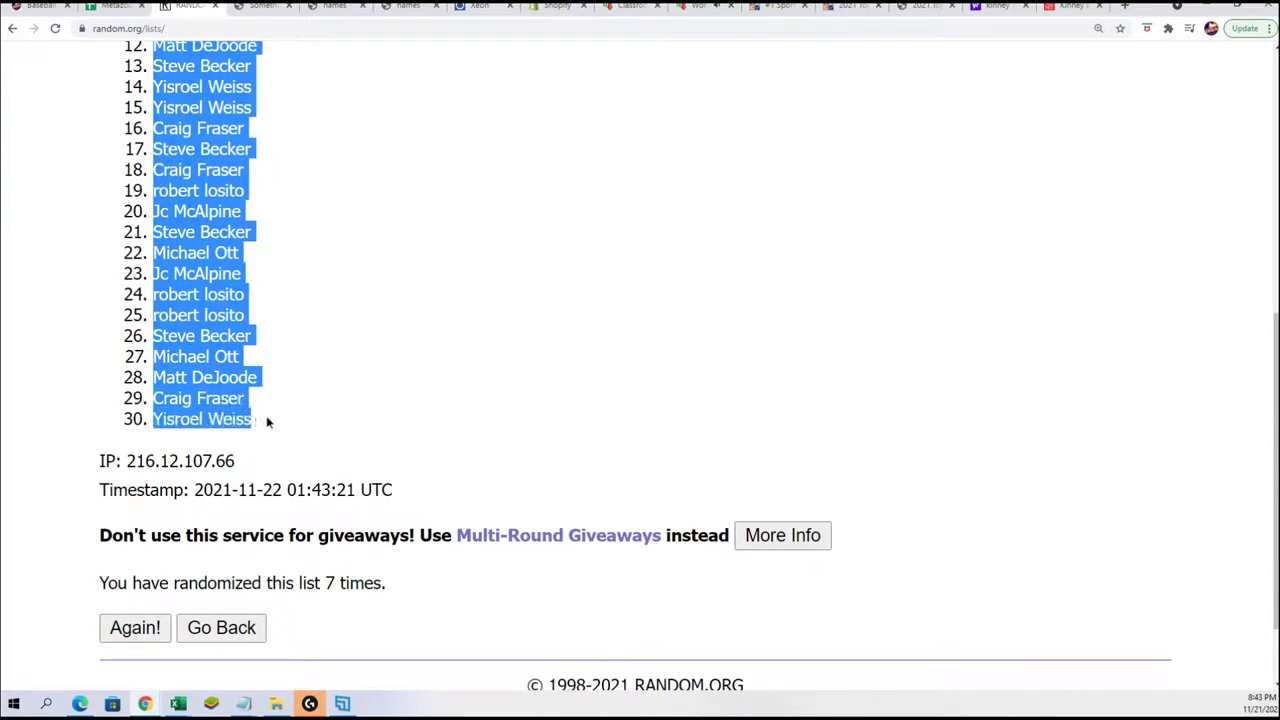
right_click(238, 398)
left_click(315, 412)
Step: Place the AlphabeticalMLB Excel workbook beside the browser's shuffled list
scroll(410, 545, "up", 2)
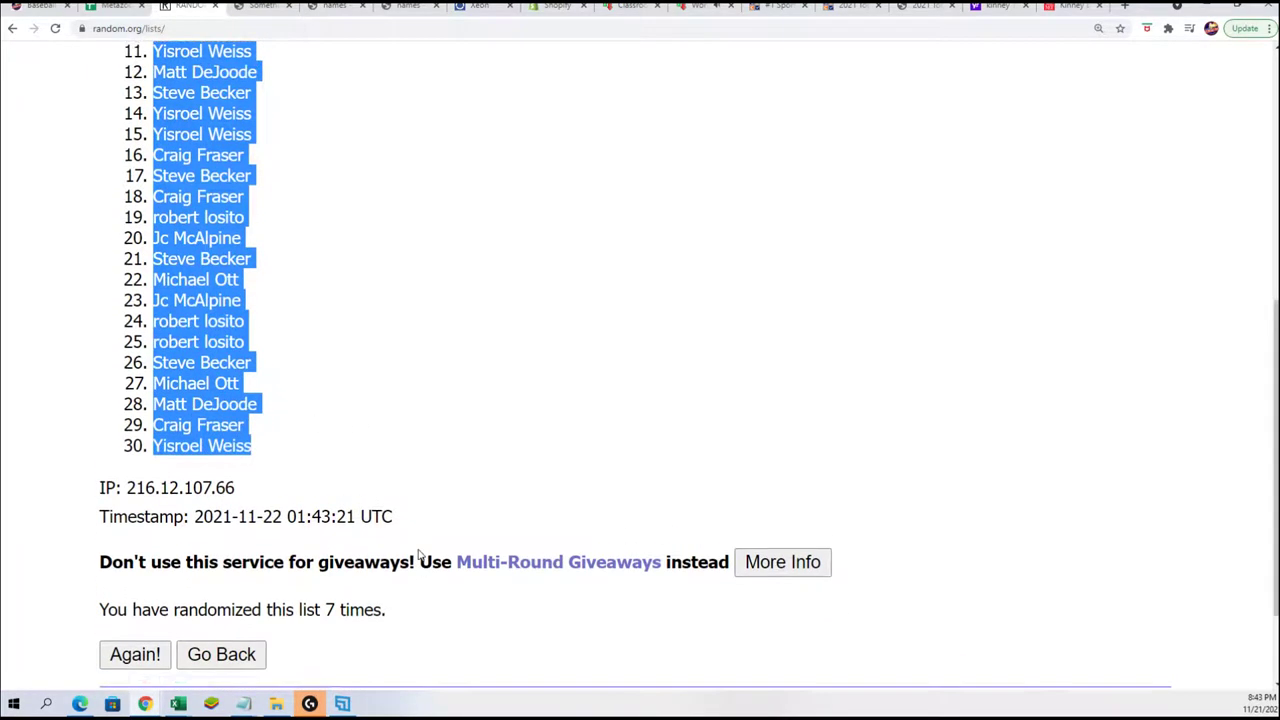
scroll(410, 553, "up", 1)
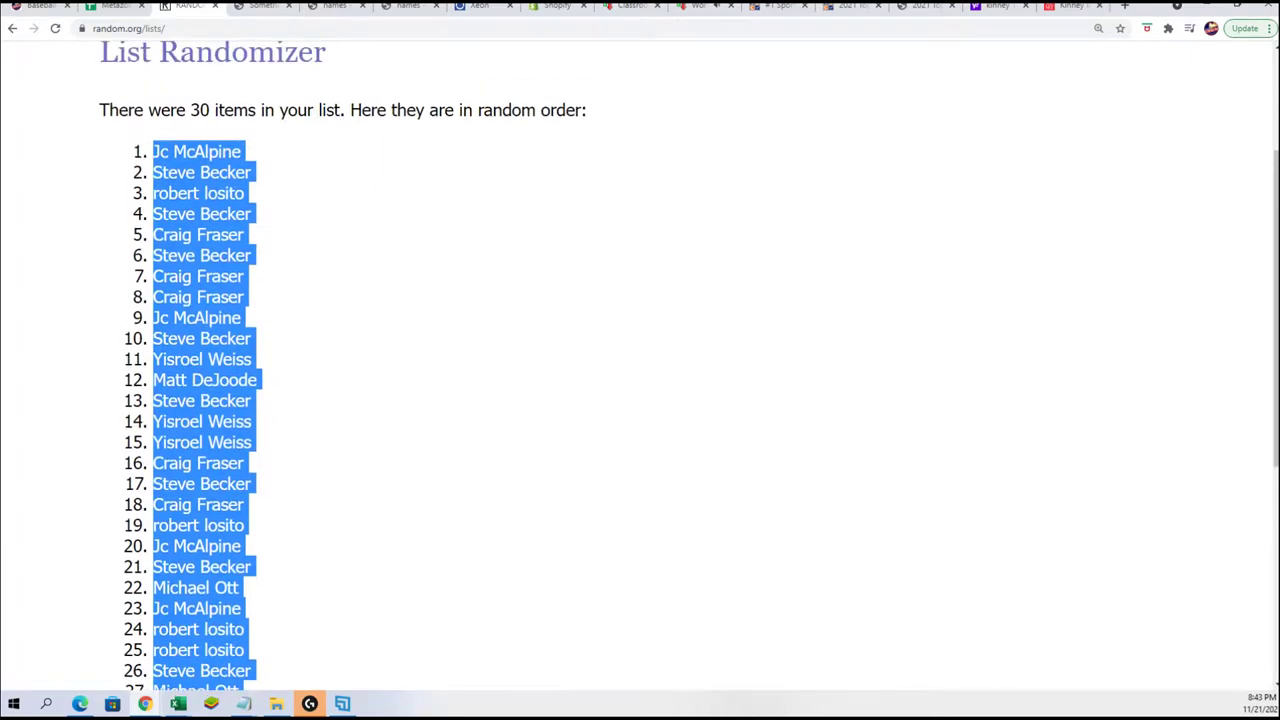
key("alt+Tab")
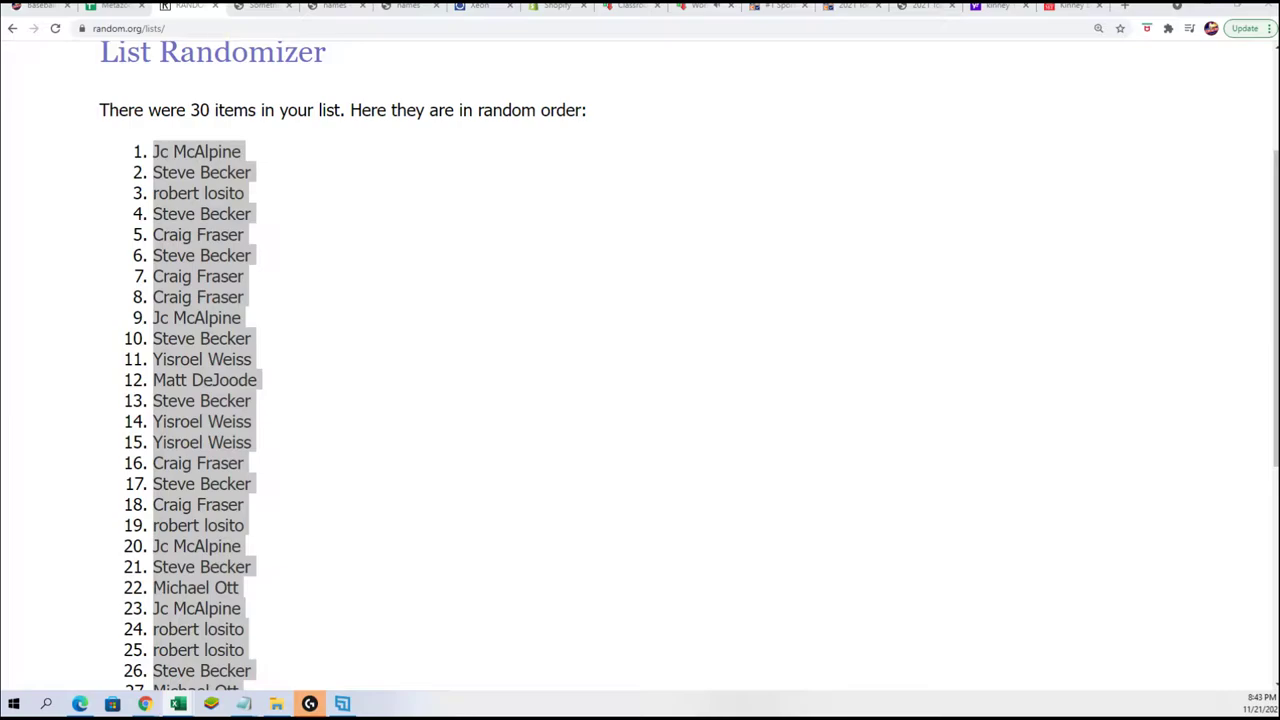
mouse_move(1279, 240)
left_mouse_down()
mouse_move(1098, 233)
mouse_move(855, 104)
mouse_move(821, 53)
left_mouse_up()
Step: Paste the shuffled names into A2:A31 as plain text
right_click(696, 210)
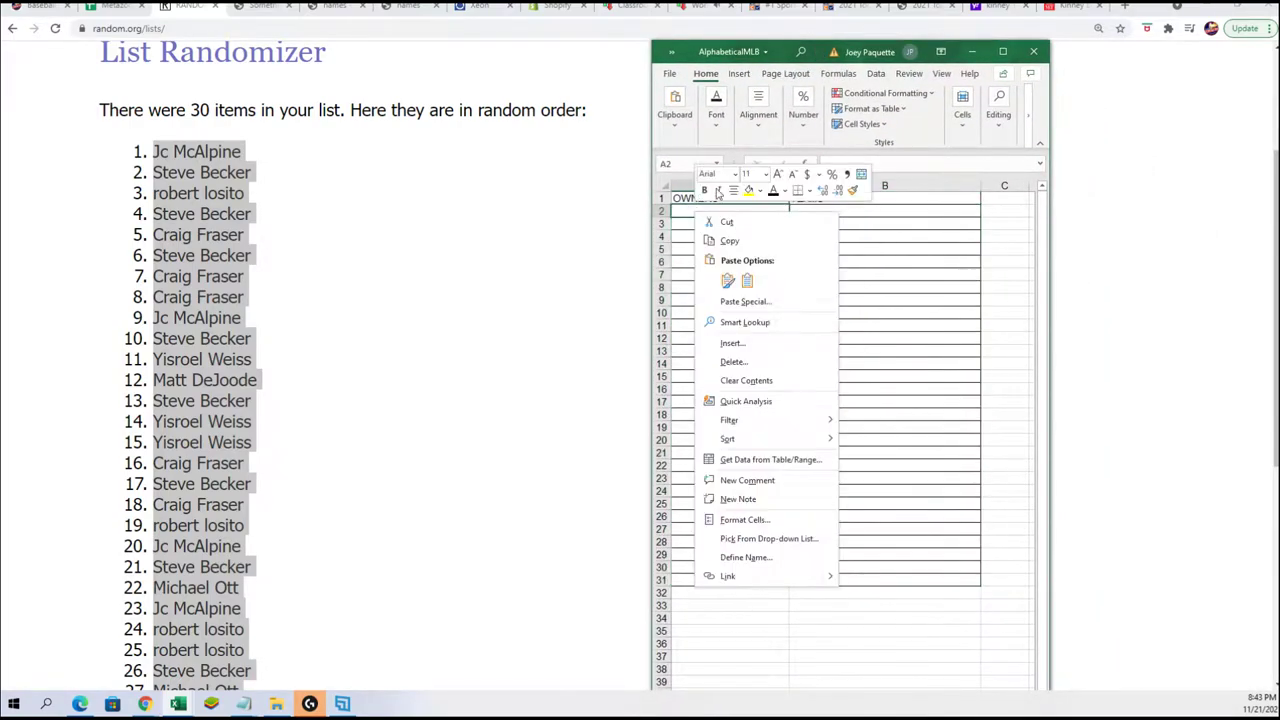
left_click(722, 303)
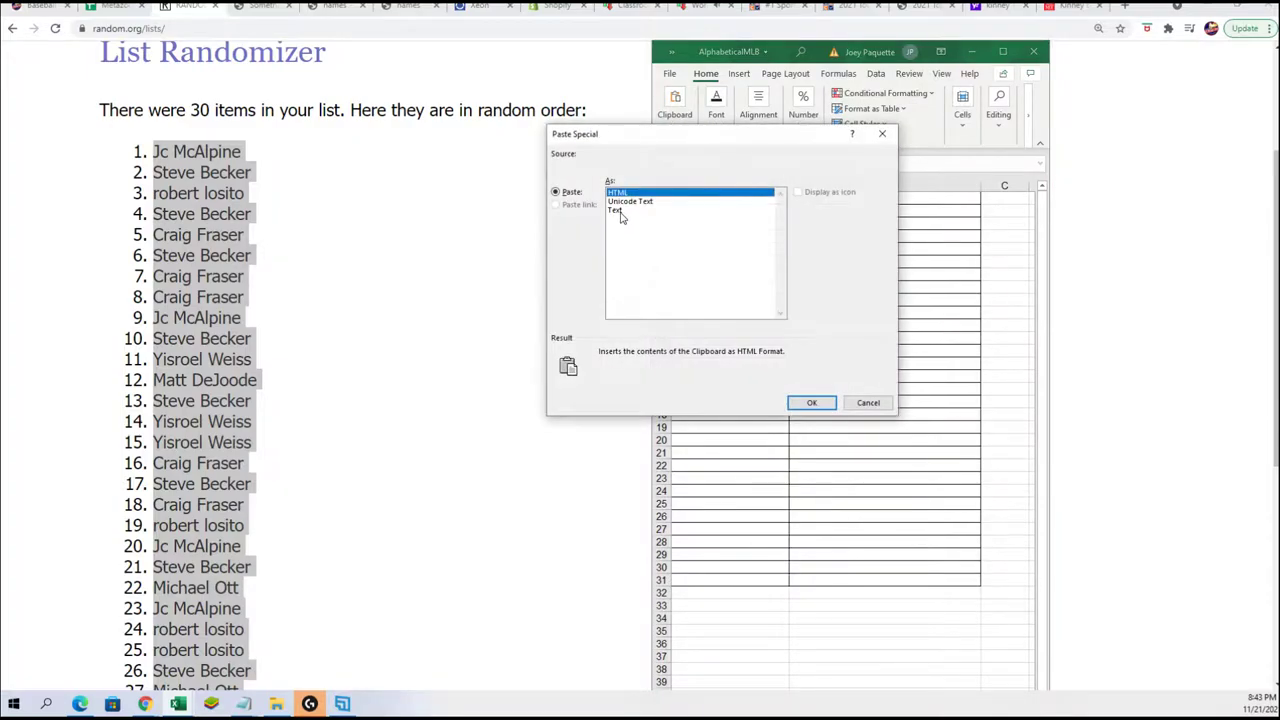
left_click(617, 211)
left_click(809, 402)
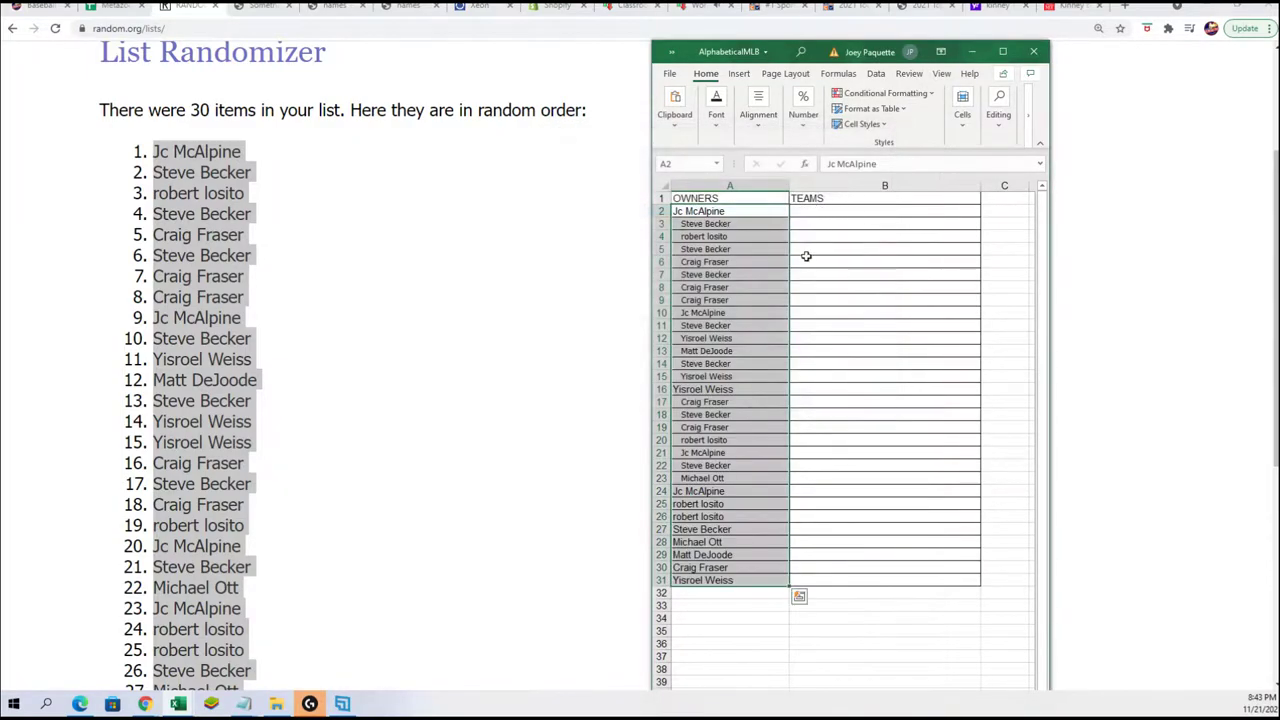
Step: Narrow column A to fit the names and enlarge the workbook view
left_click(783, 185)
left_click_drag(787, 181, 749, 200)
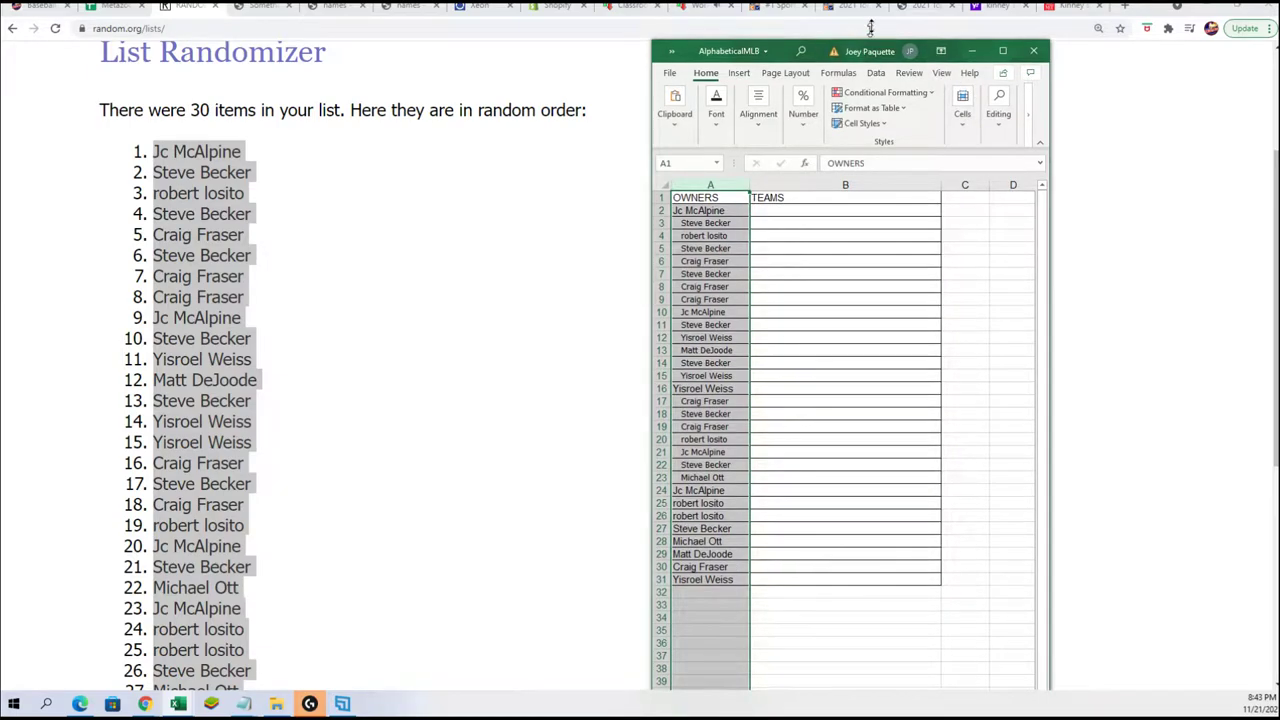
double_click(916, 42)
left_click(1006, 681)
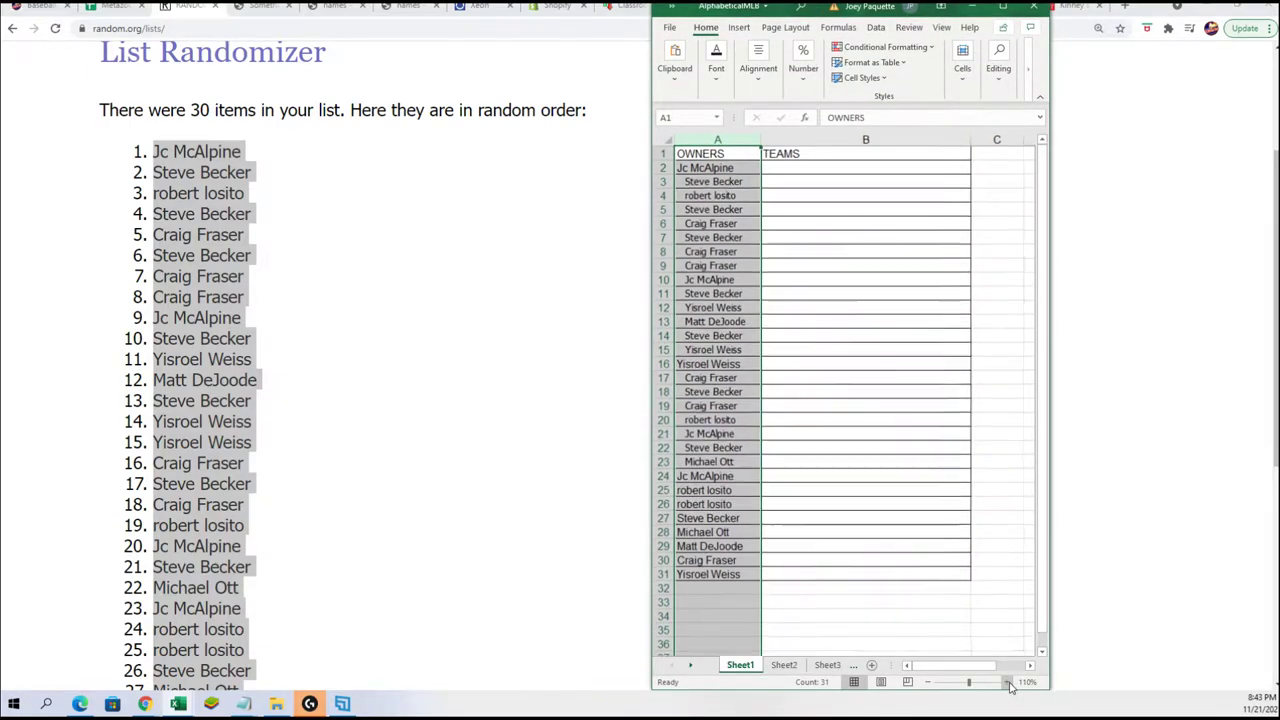
left_click(1006, 681)
Step: Make the owner names in column A bold, keeping them left-aligned
right_click(738, 260)
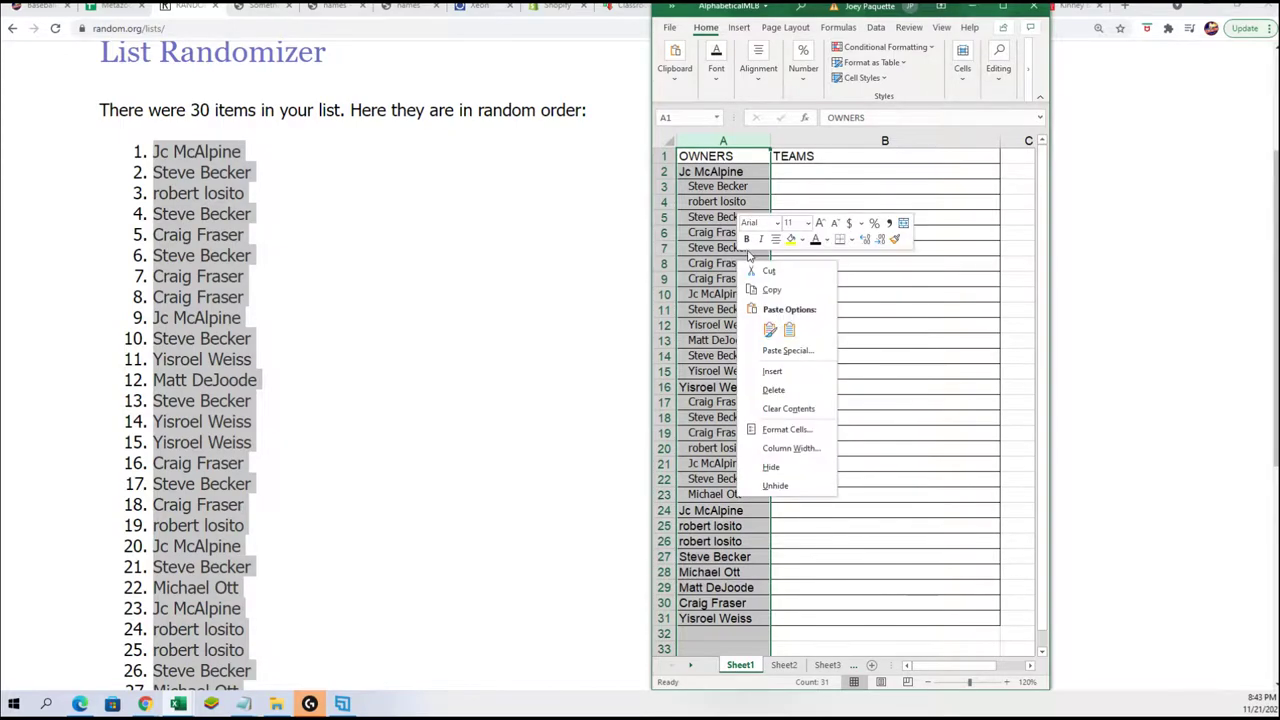
left_click(746, 239)
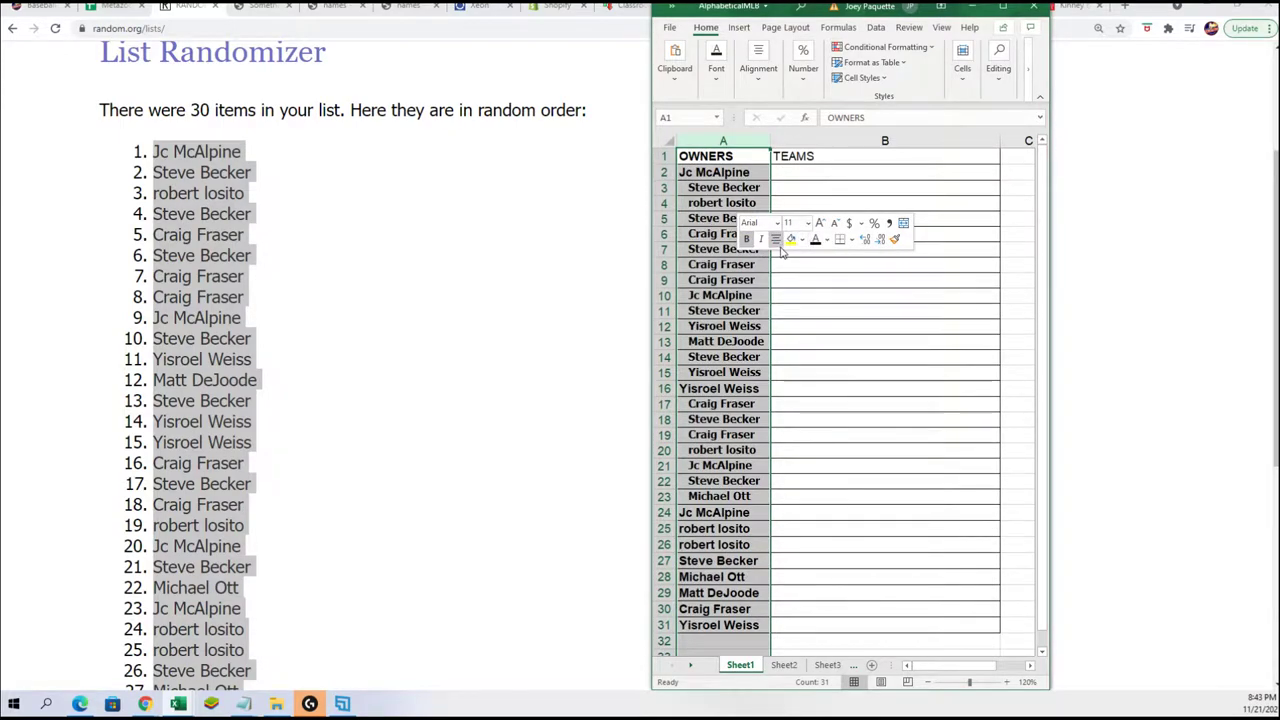
left_click(776, 240)
left_click(776, 240)
left_click_drag(787, 233, 786, 177)
left_click(786, 172)
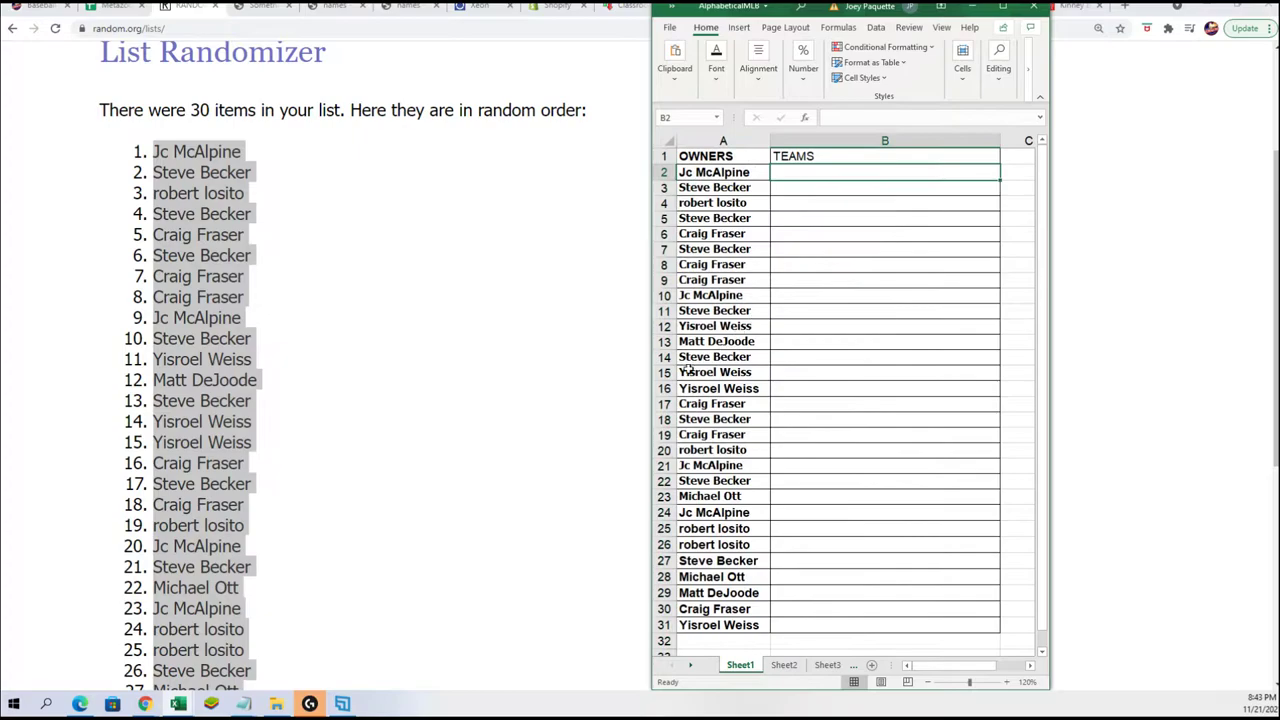
Step: Open a fresh, blank List Randomizer form in the browser
scroll(432, 375, "up", 2)
scroll(428, 371, "down", 2)
scroll(420, 375, "up", 2)
mouse_move(440, 85)
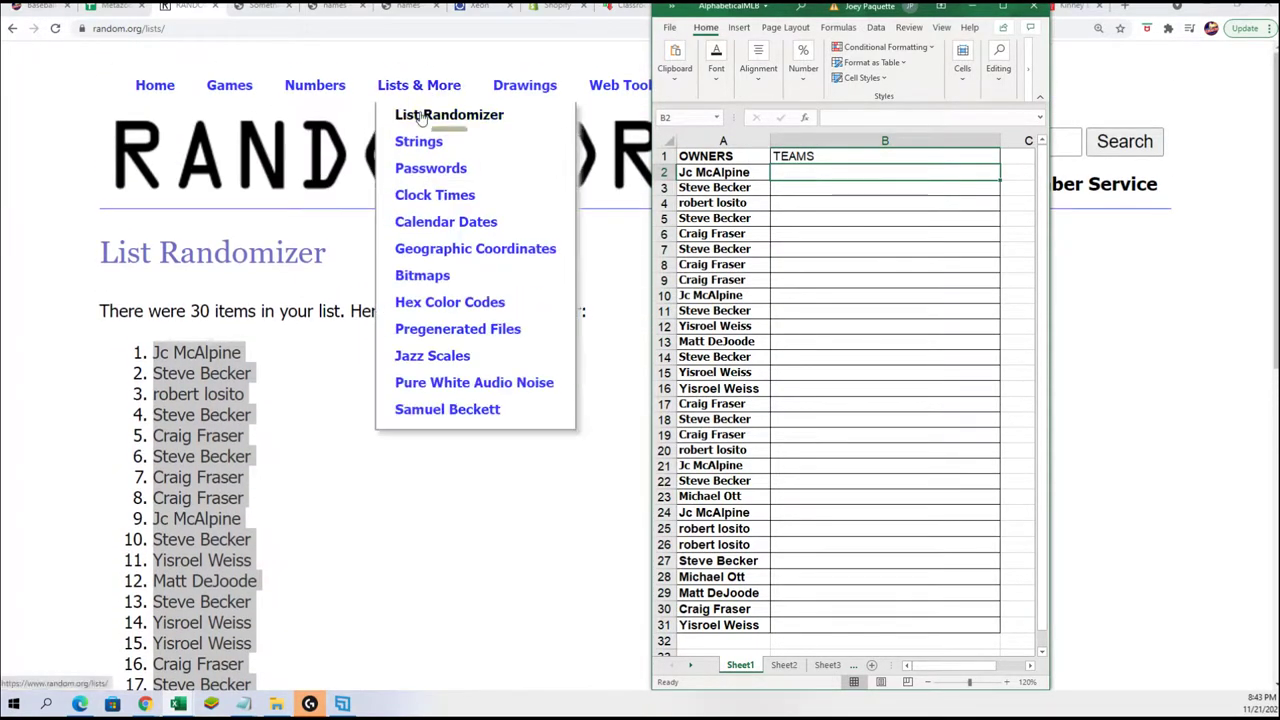
left_click(420, 115)
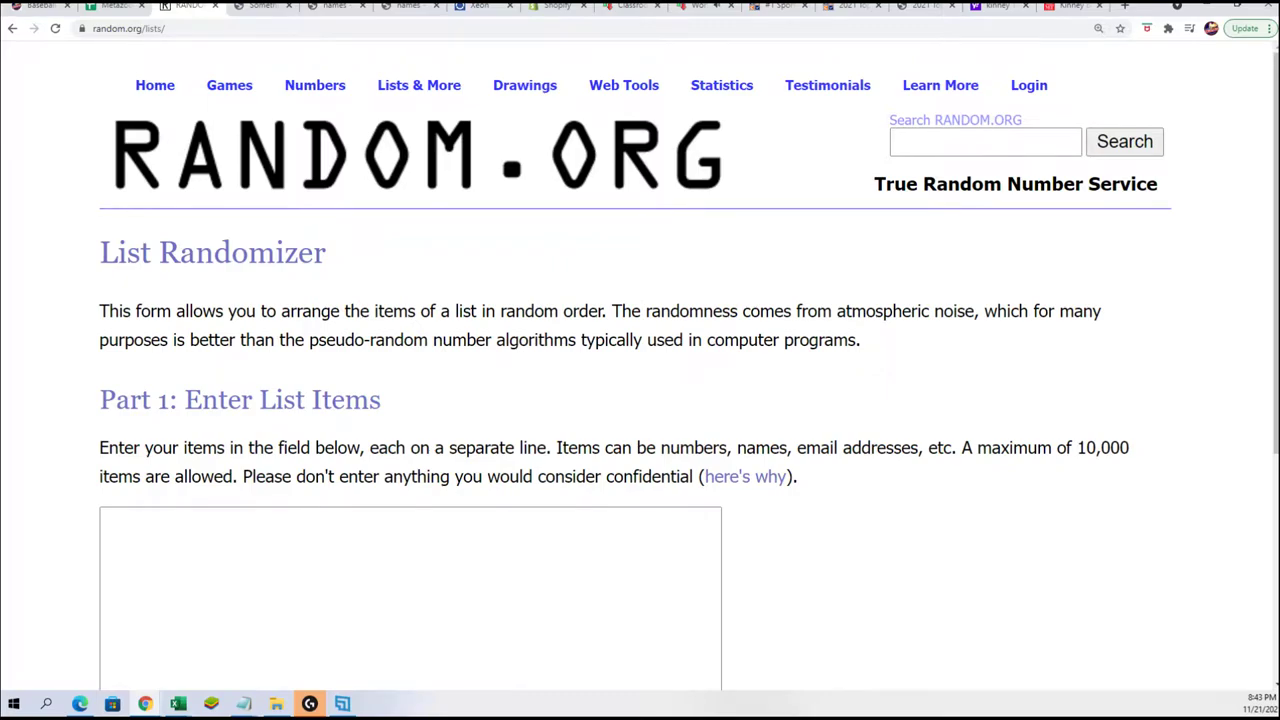
Step: Copy the 30 MLB team names, Arizona Diamondbacks through Washington Nationals, from Notepad
key("alt+Tab")
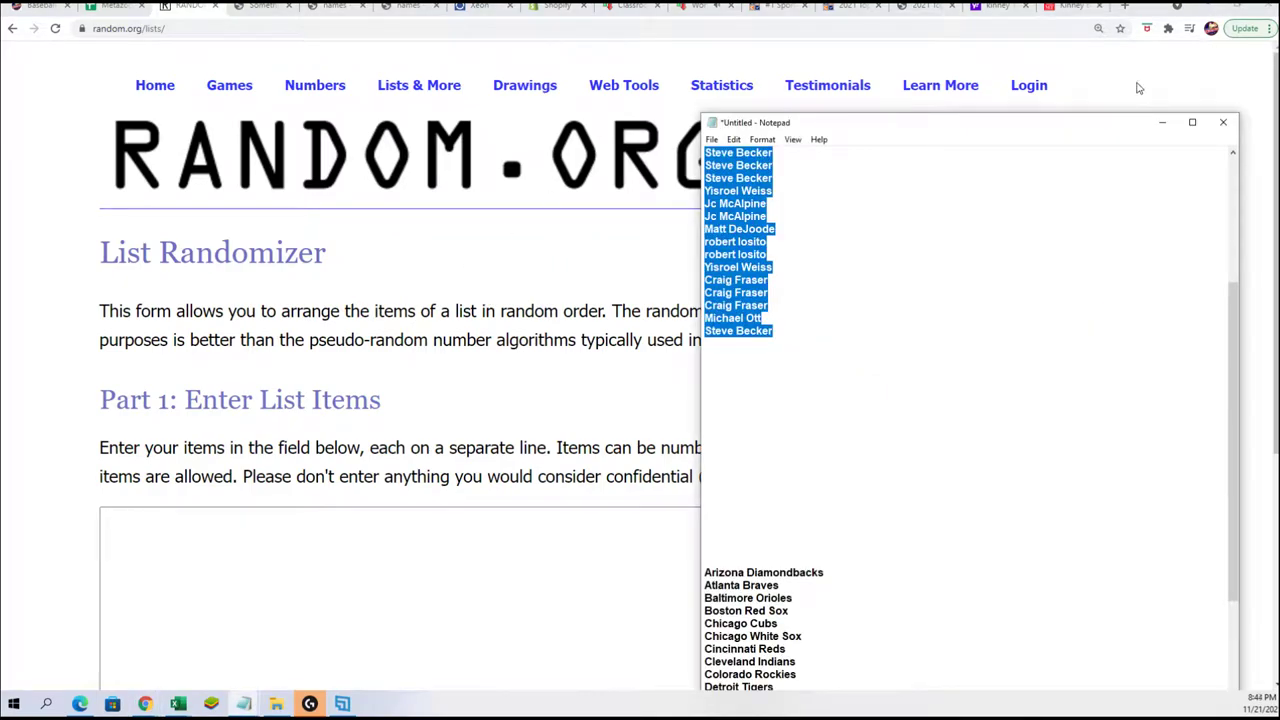
left_click_drag(887, 115, 887, 2)
scroll(821, 553, "down", 5)
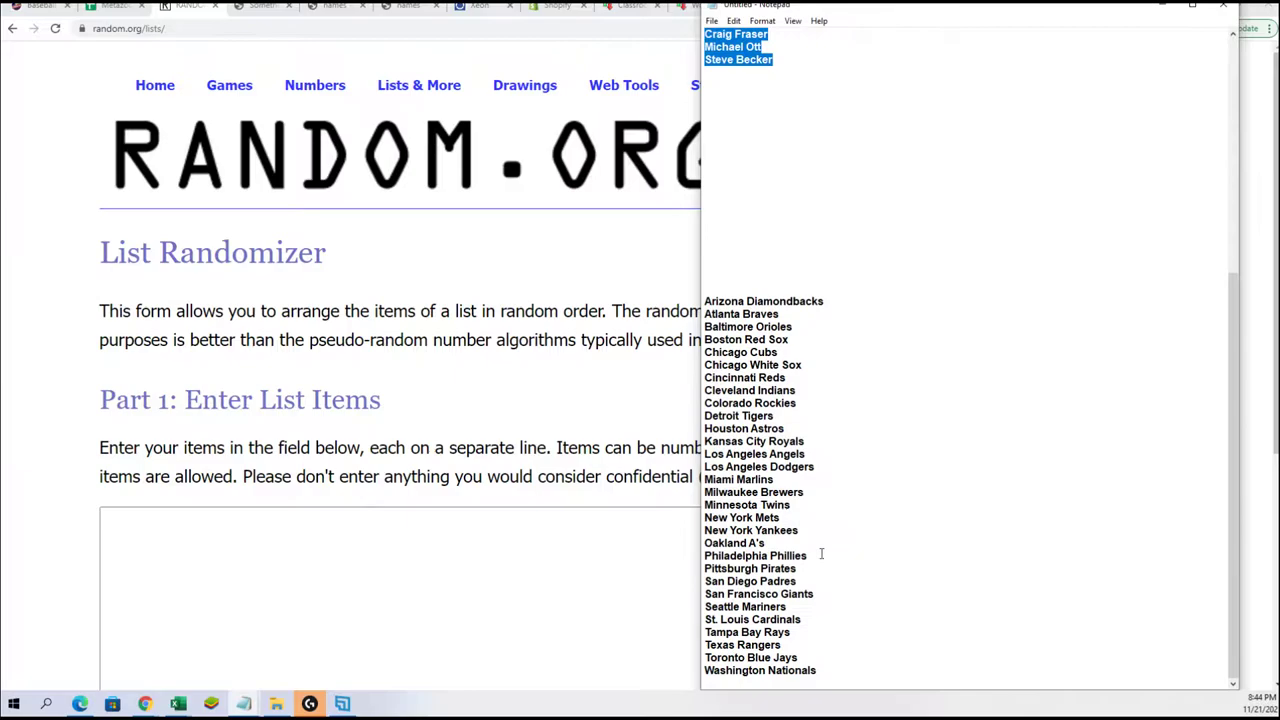
mouse_move(821, 670)
left_mouse_down()
mouse_move(850, 414)
mouse_move(769, 299)
left_mouse_up()
right_click(769, 299)
left_click(768, 369)
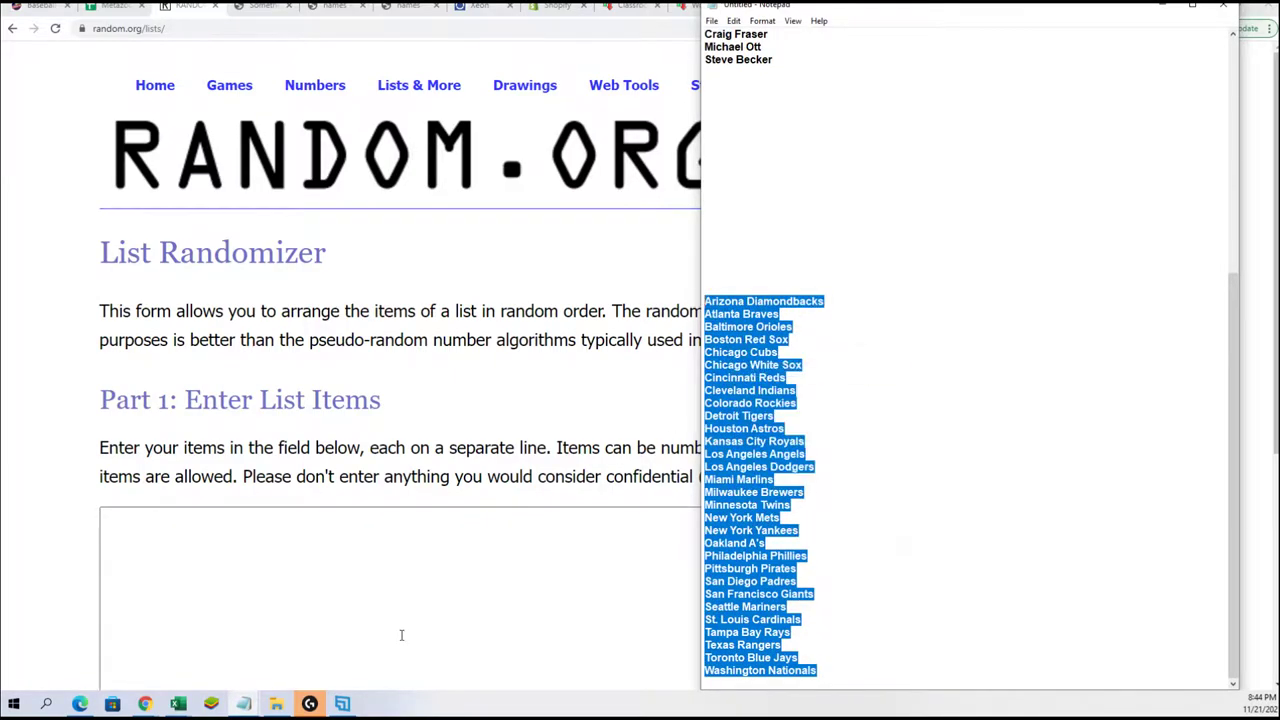
Step: Paste the 30 MLB team names into the randomizer's list box
left_click(174, 552)
right_click(174, 552)
left_click(246, 443)
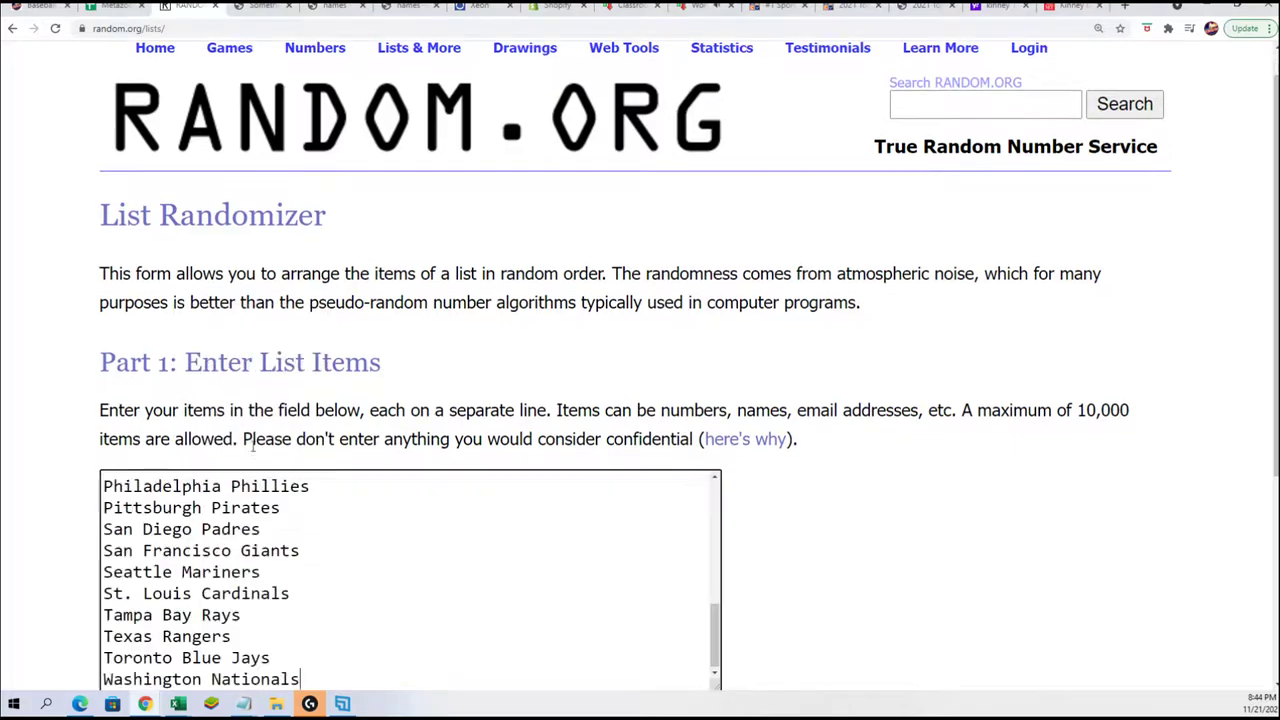
scroll(220, 550, "down", 4)
Step: Shuffle the teams seven times, ending with Pittsburgh Pirates first and Atlanta Braves last
left_click(160, 532)
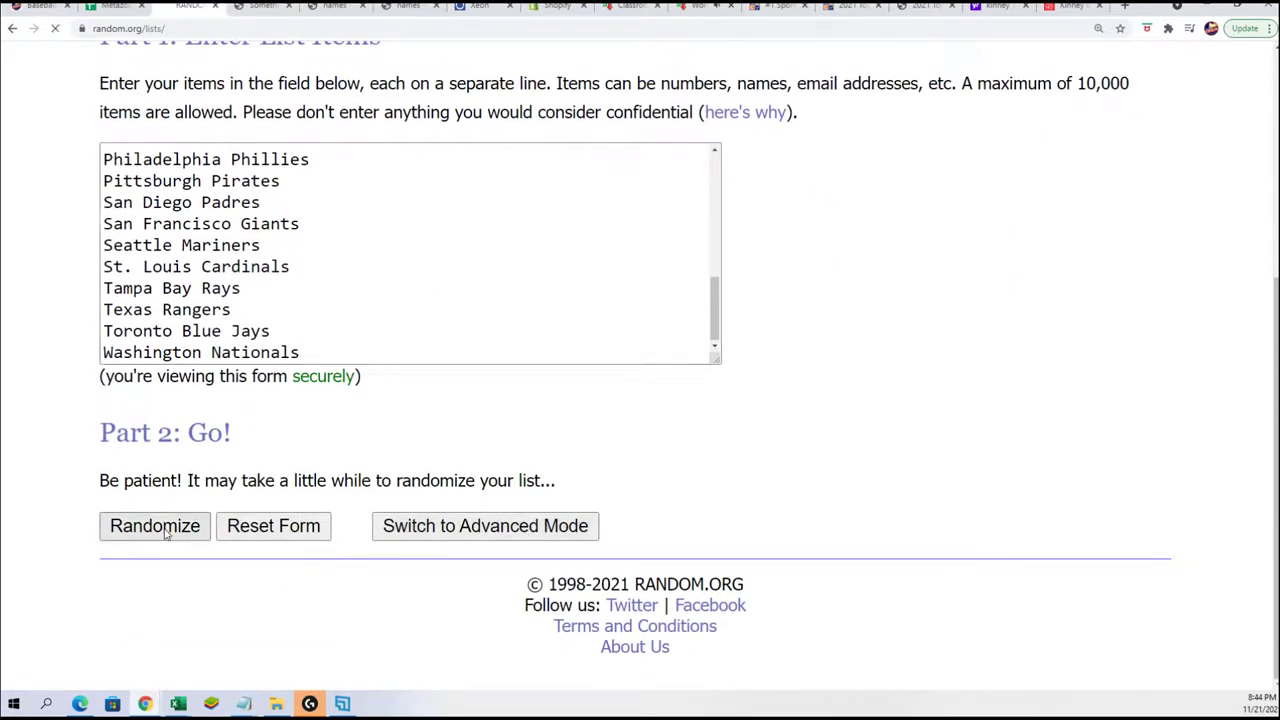
scroll(100, 620, "down", 3)
scroll(100, 620, "down", 2)
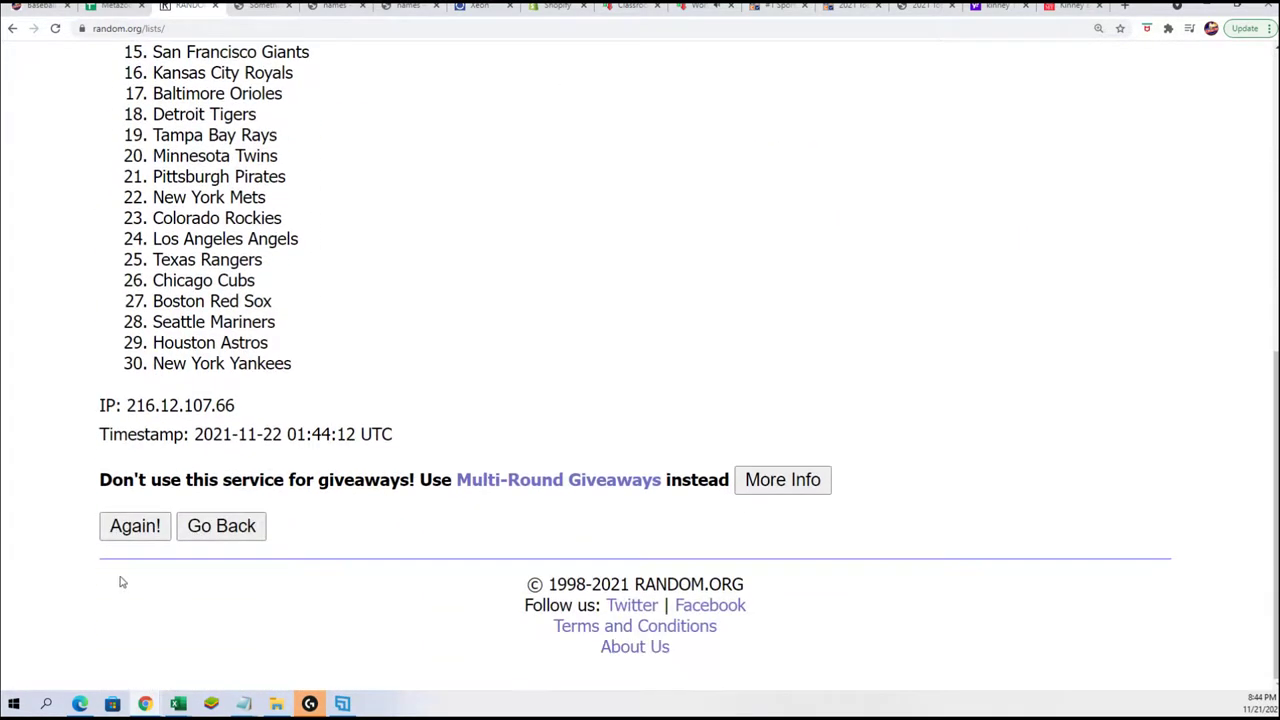
left_click(134, 526)
scroll(128, 547, "down", 1)
scroll(128, 547, "down", 6)
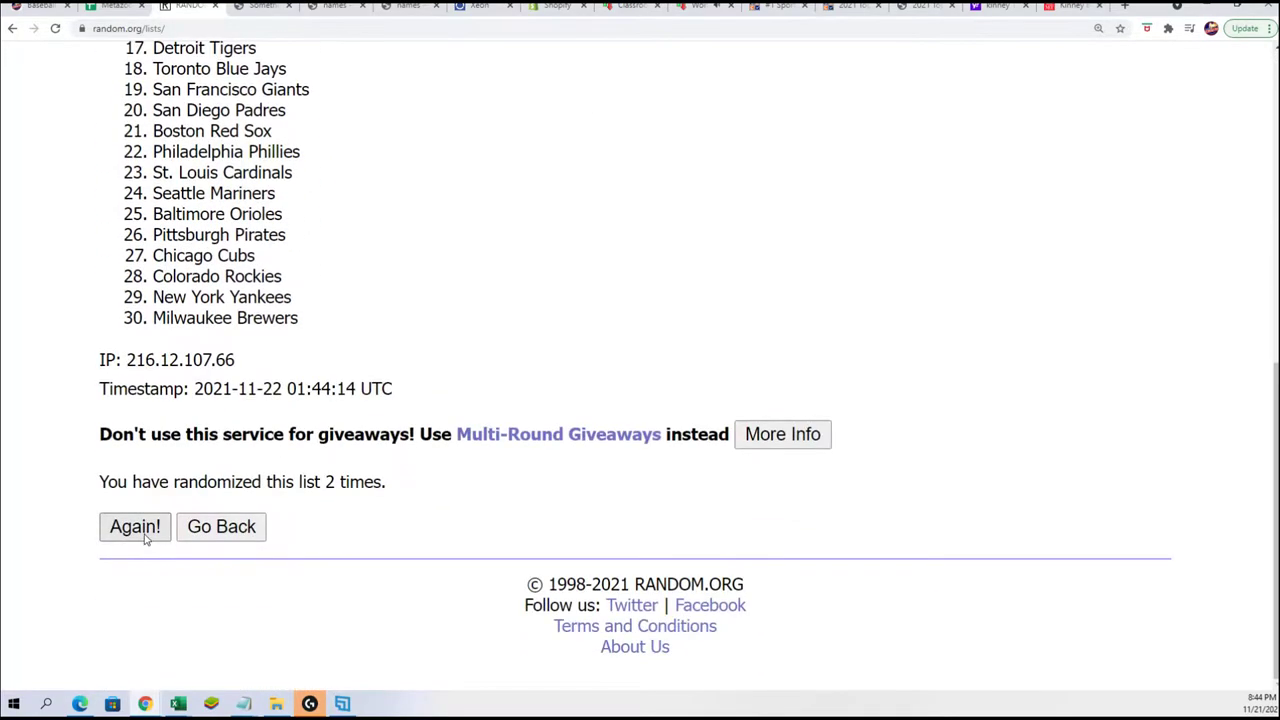
left_click(134, 526)
scroll(158, 513, "down", 6)
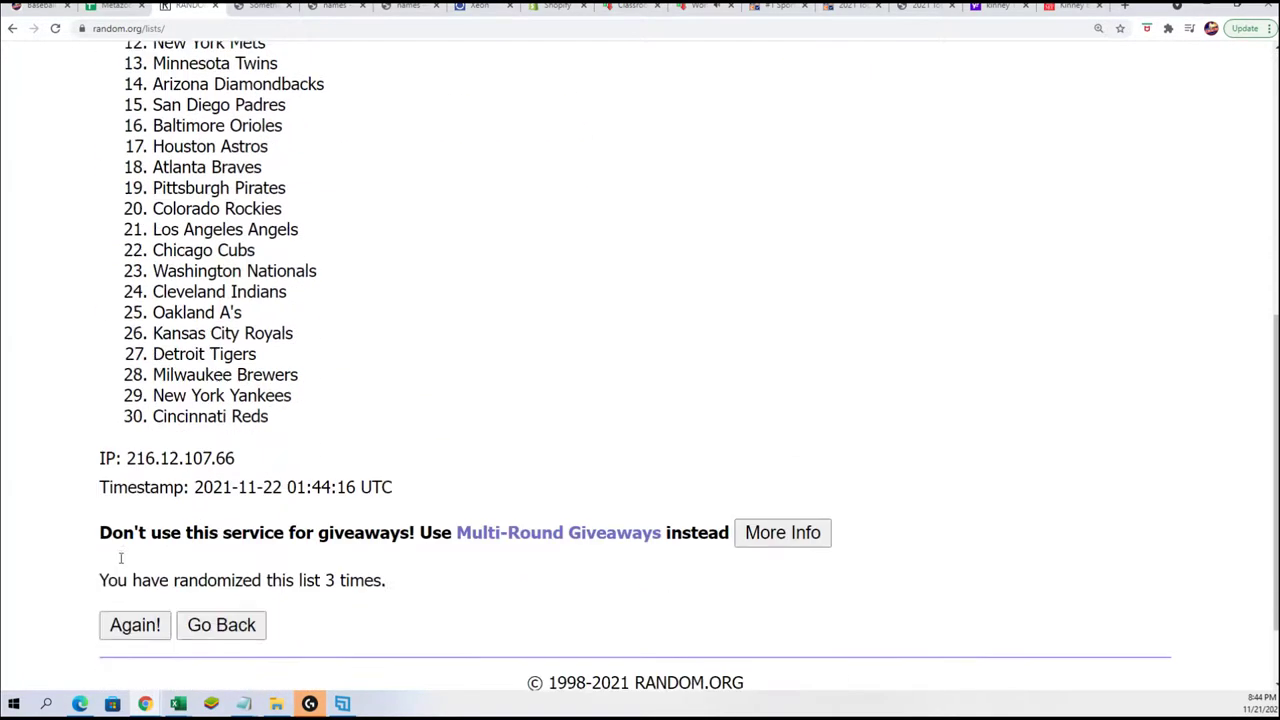
left_click(134, 530)
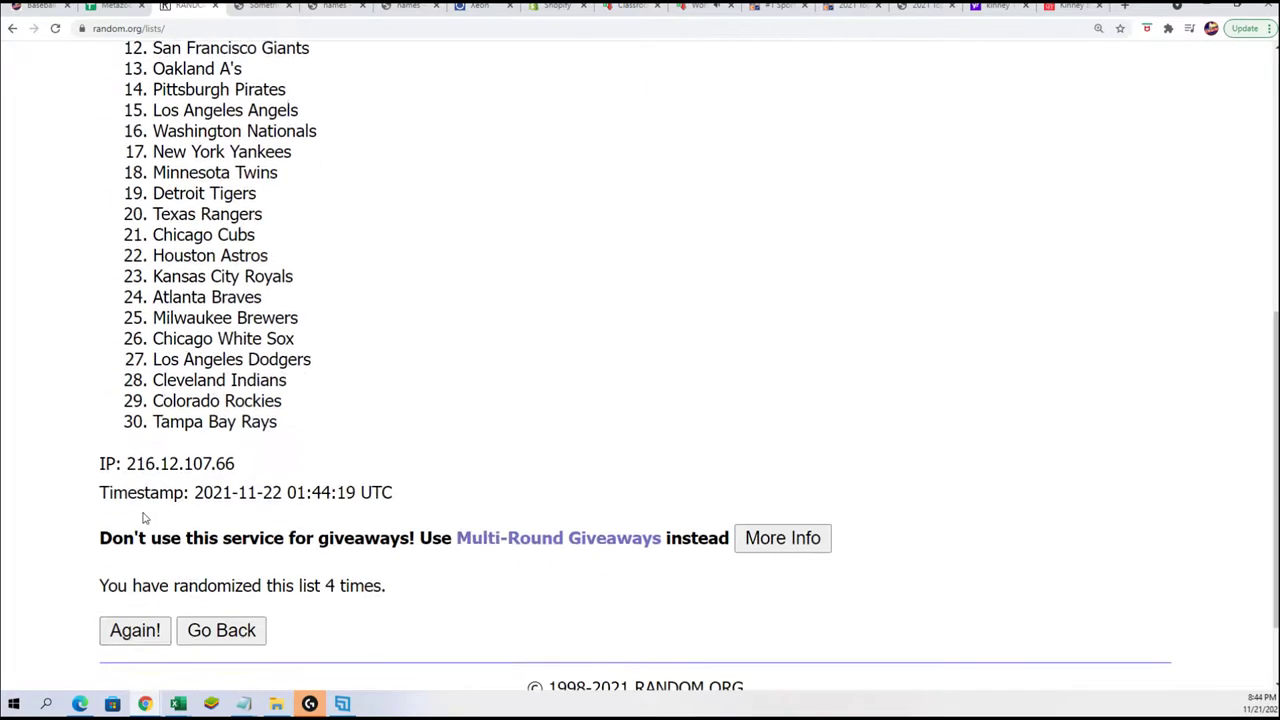
scroll(88, 520, "down", 1)
left_click(116, 524)
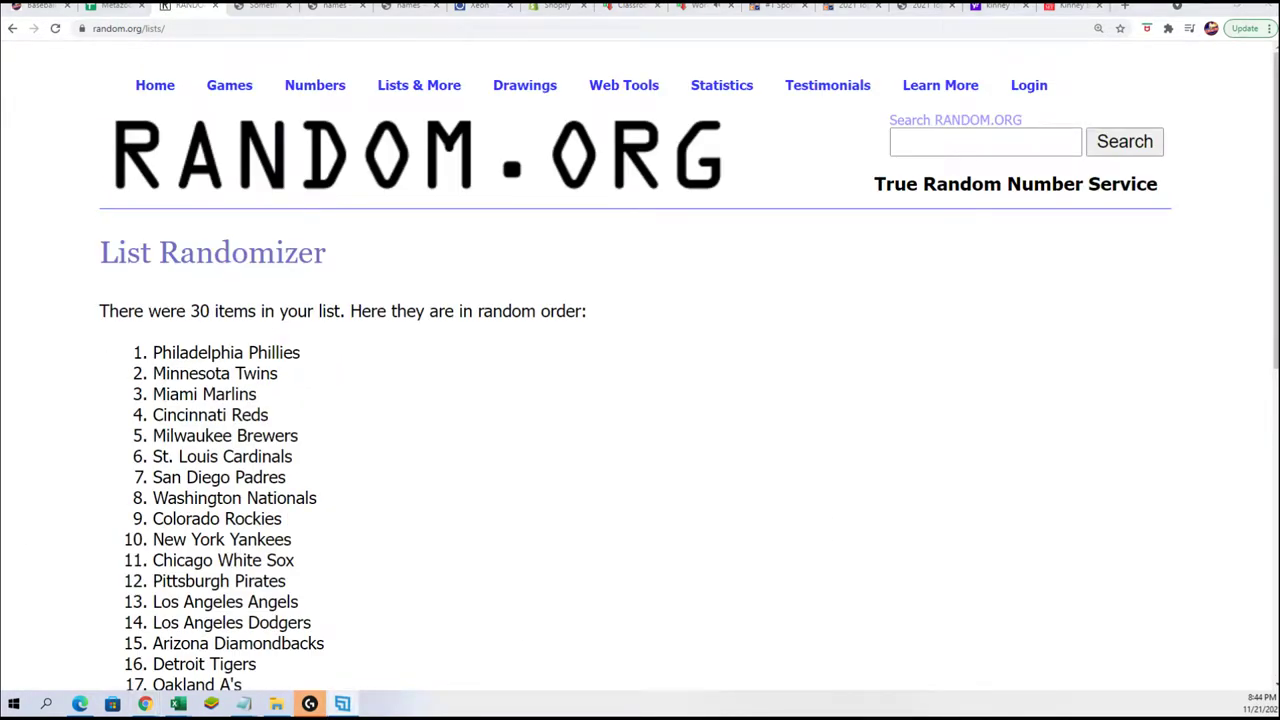
scroll(447, 221, "down", 5)
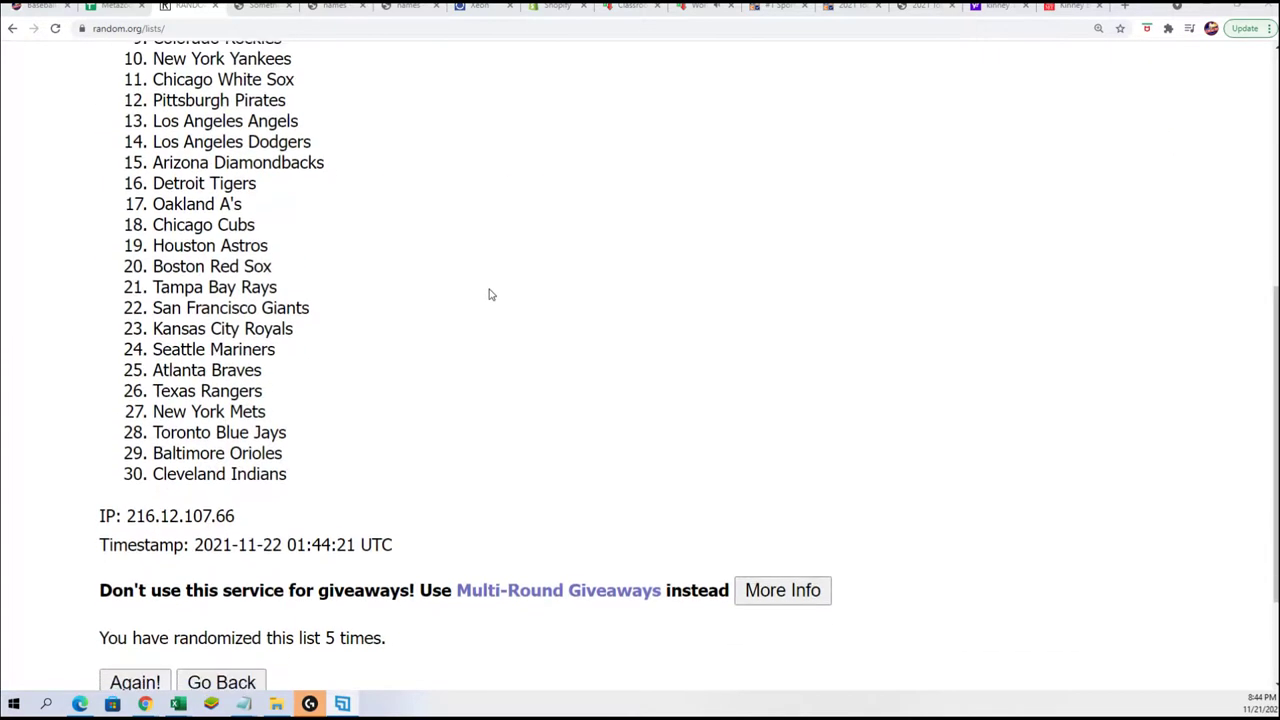
left_click(136, 570)
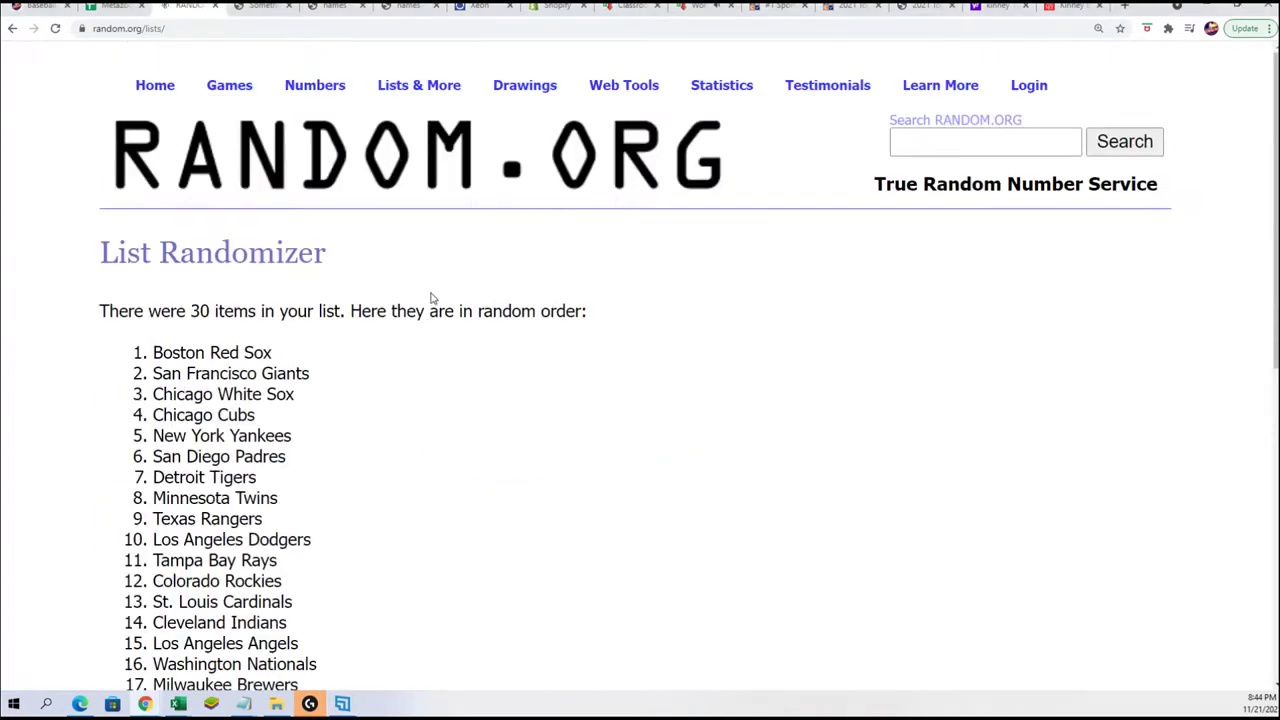
scroll(431, 297, "down", 6)
left_click(143, 531)
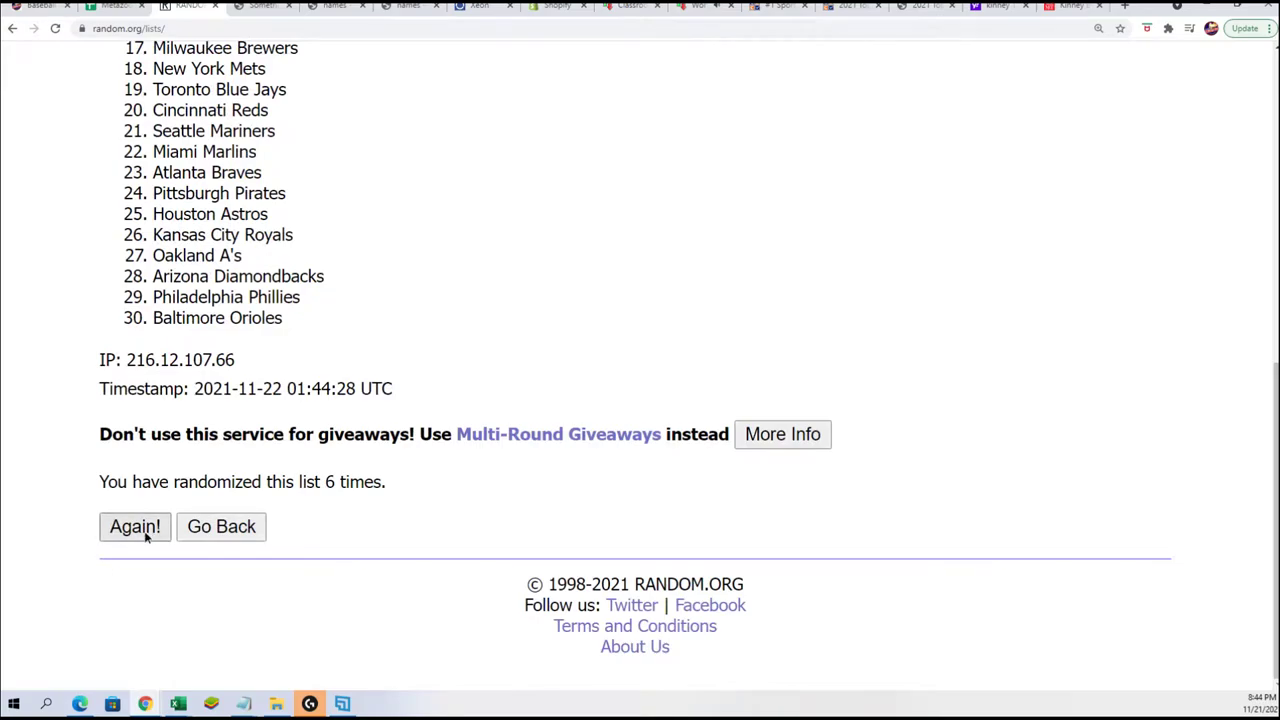
scroll(171, 216, "down", 2)
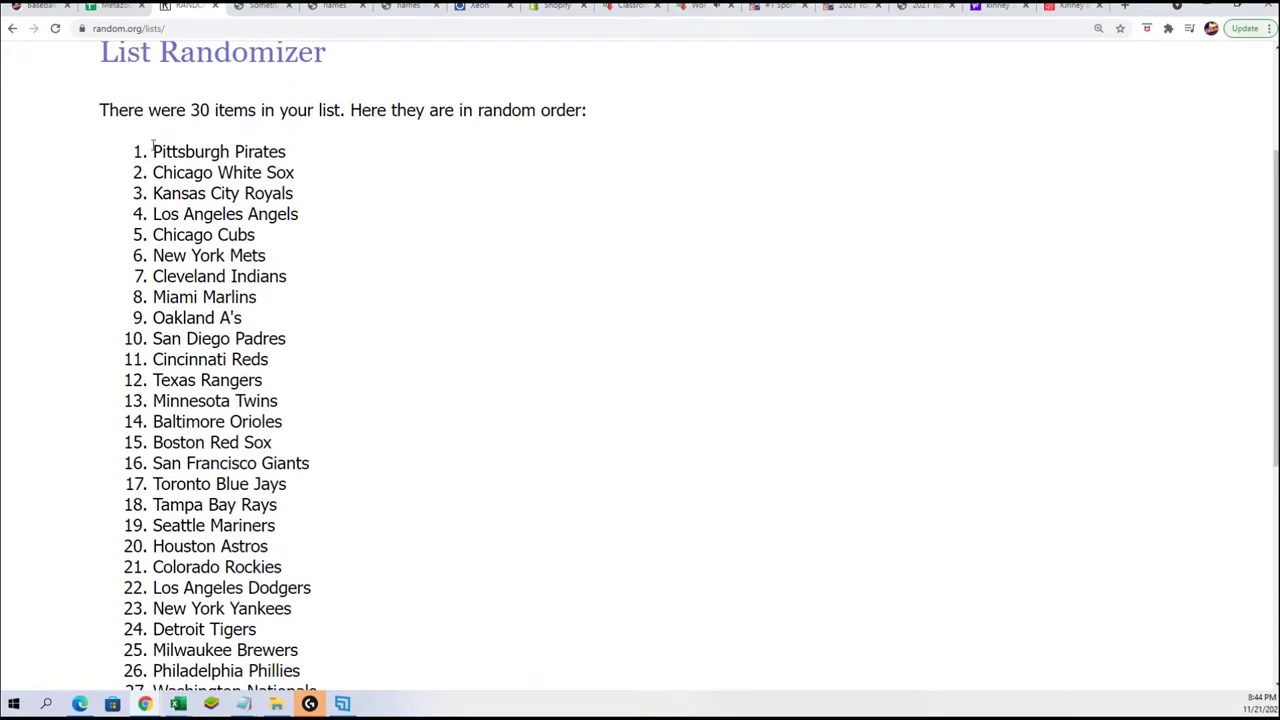
Step: Select and copy the final shuffled team list
mouse_move(153, 150)
left_mouse_down()
mouse_move(296, 178)
mouse_move(263, 452)
mouse_move(297, 625)
left_mouse_up()
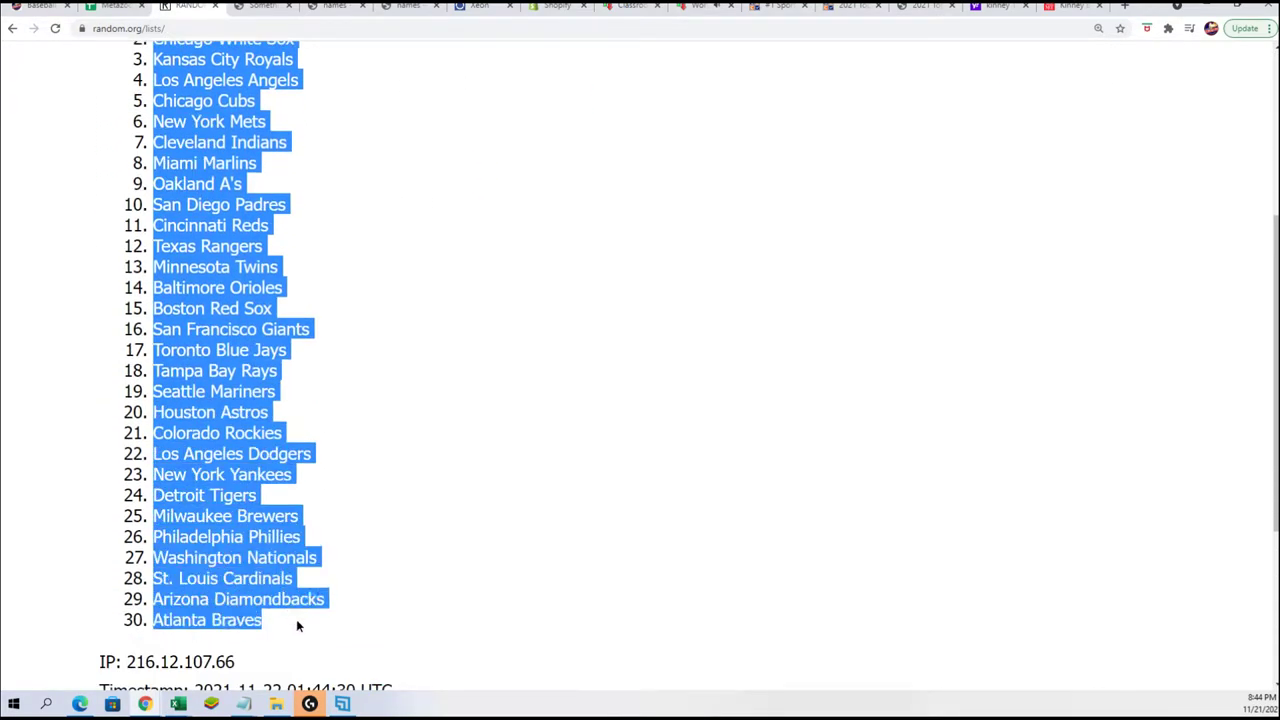
right_click(296, 625)
left_click(350, 594)
scroll(460, 562, "down", 3)
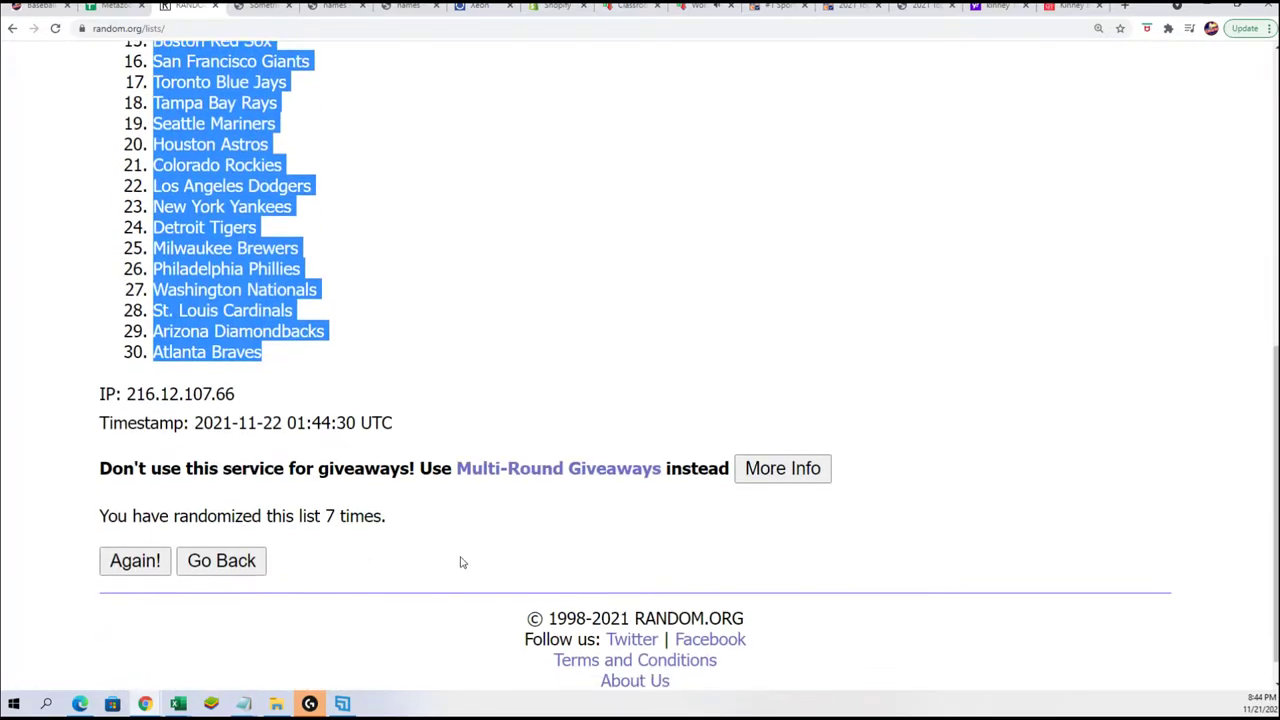
scroll(460, 562, "up", 3)
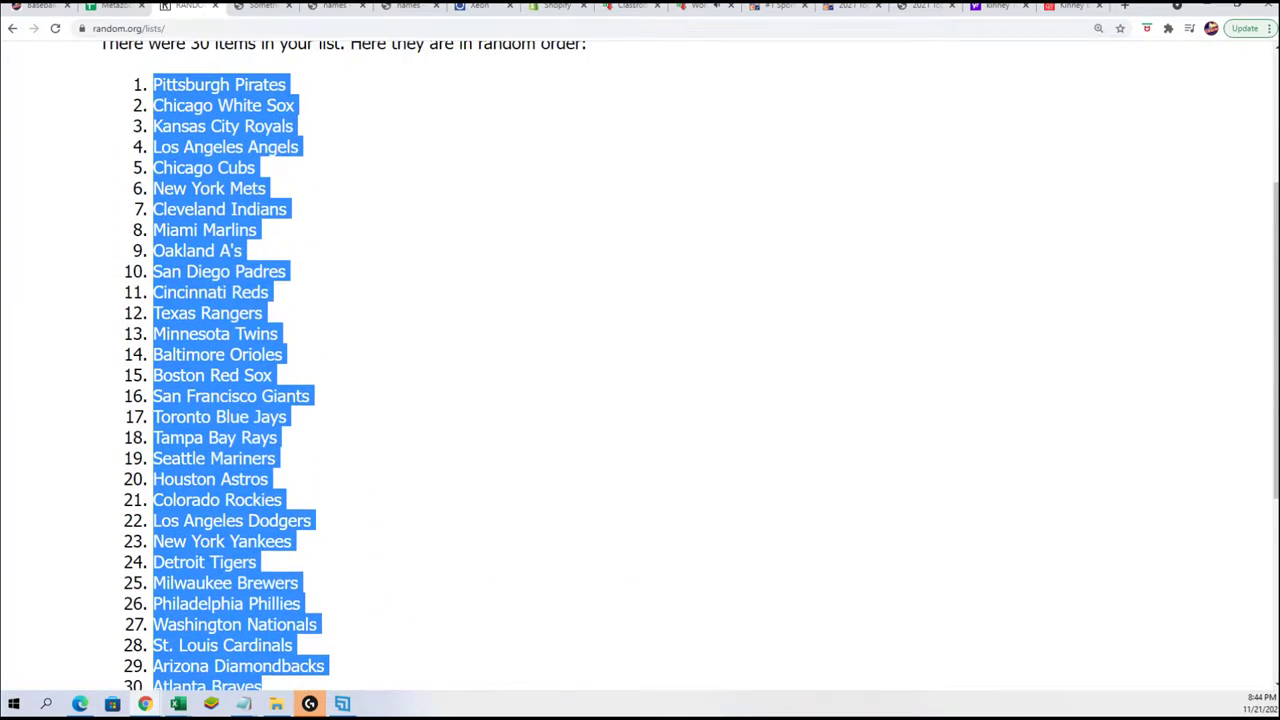
Step: Paste the shuffled teams into column B from B2 as plain text
key("alt+Tab")
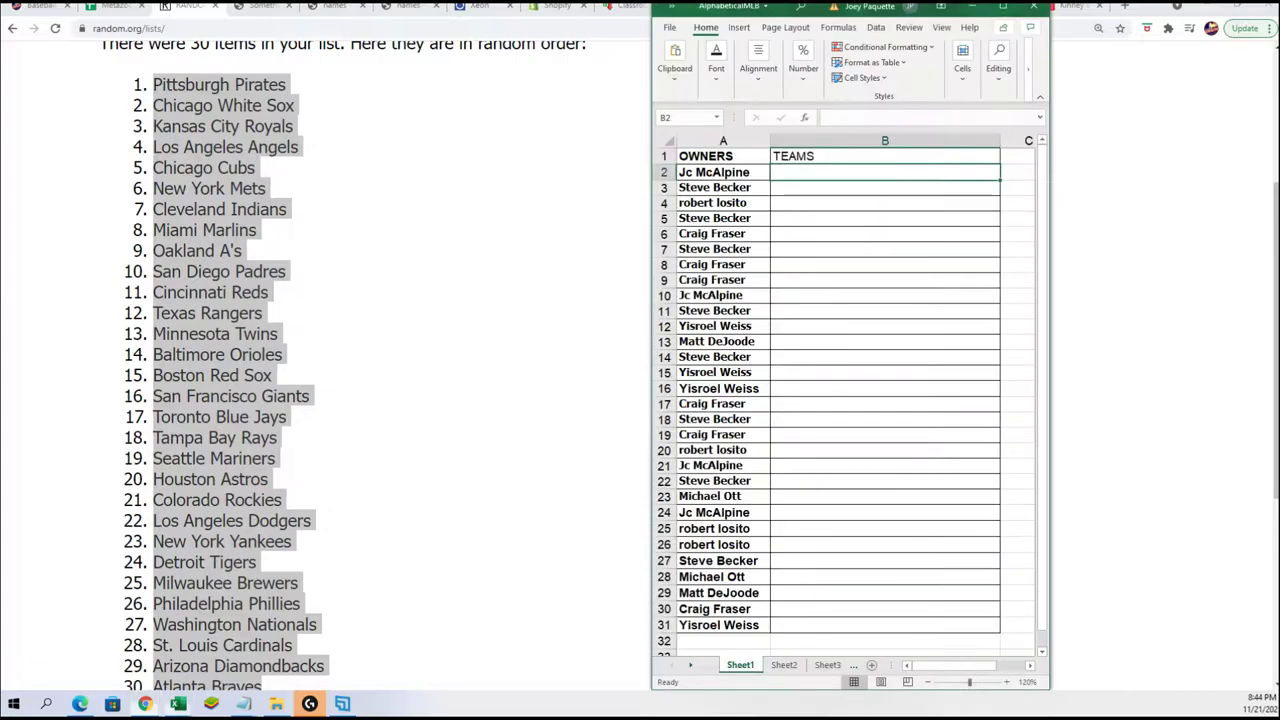
right_click(805, 174)
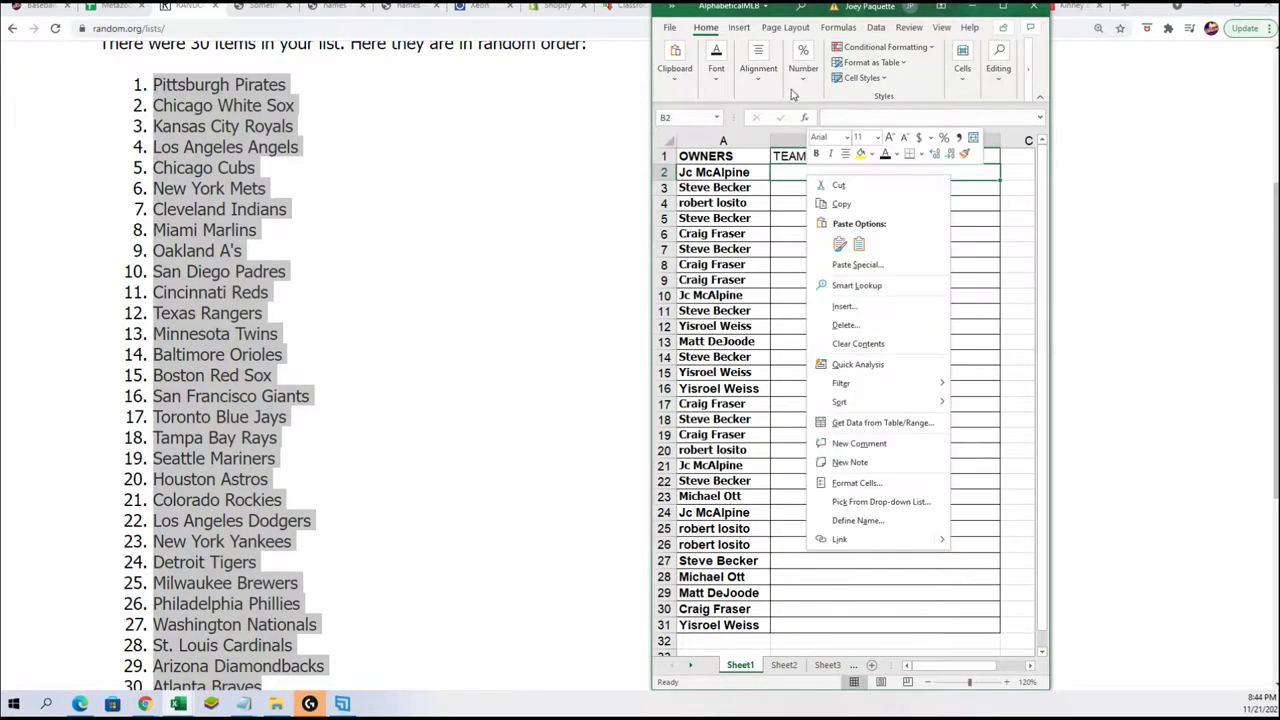
left_click(836, 262)
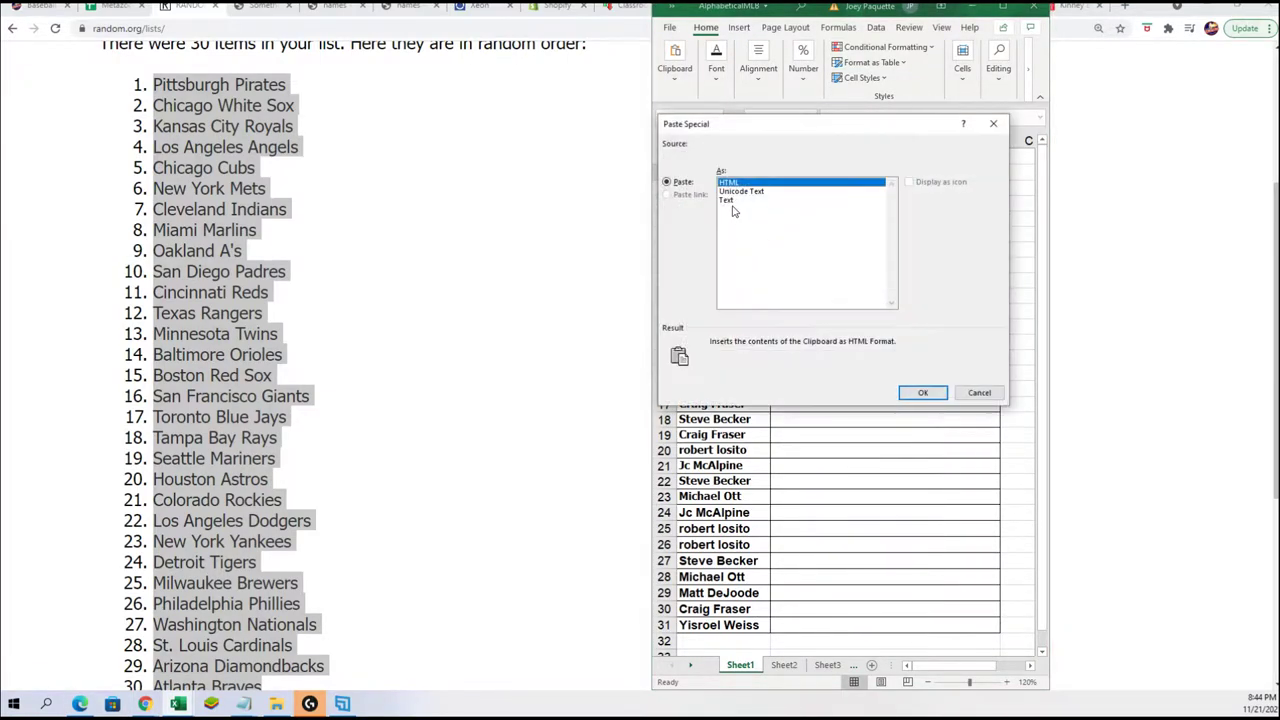
left_click(732, 202)
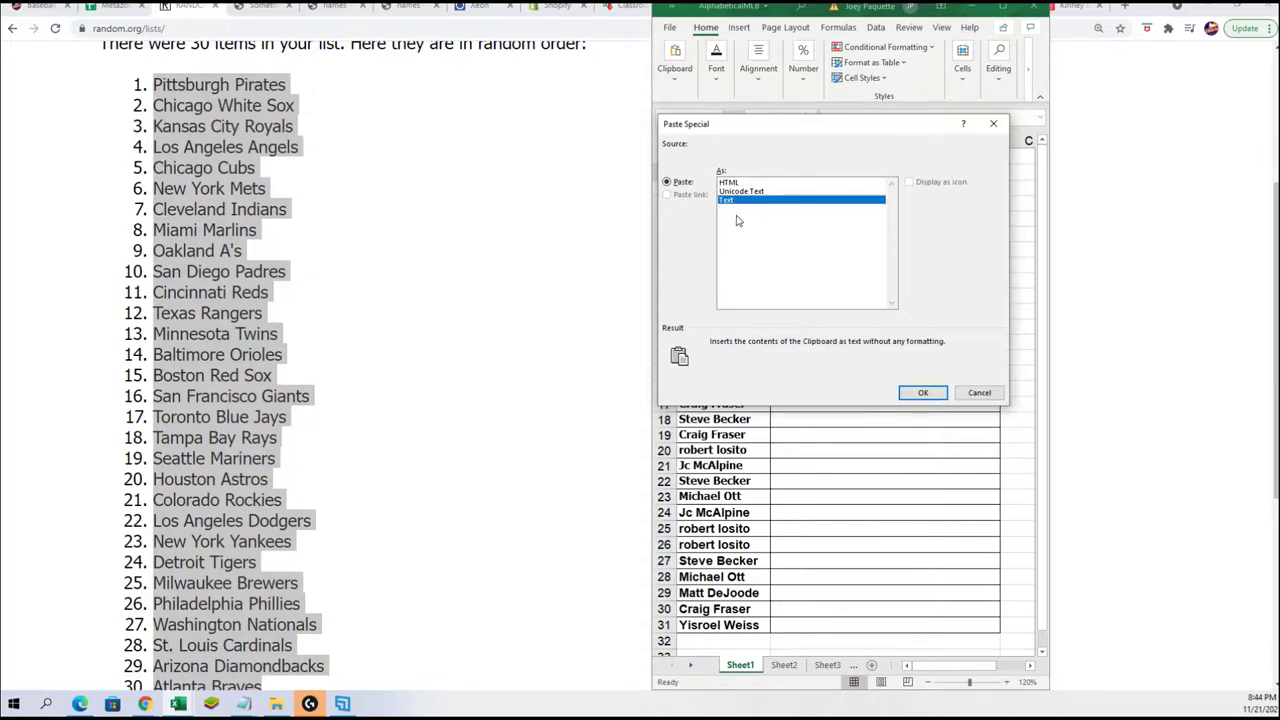
left_click(921, 392)
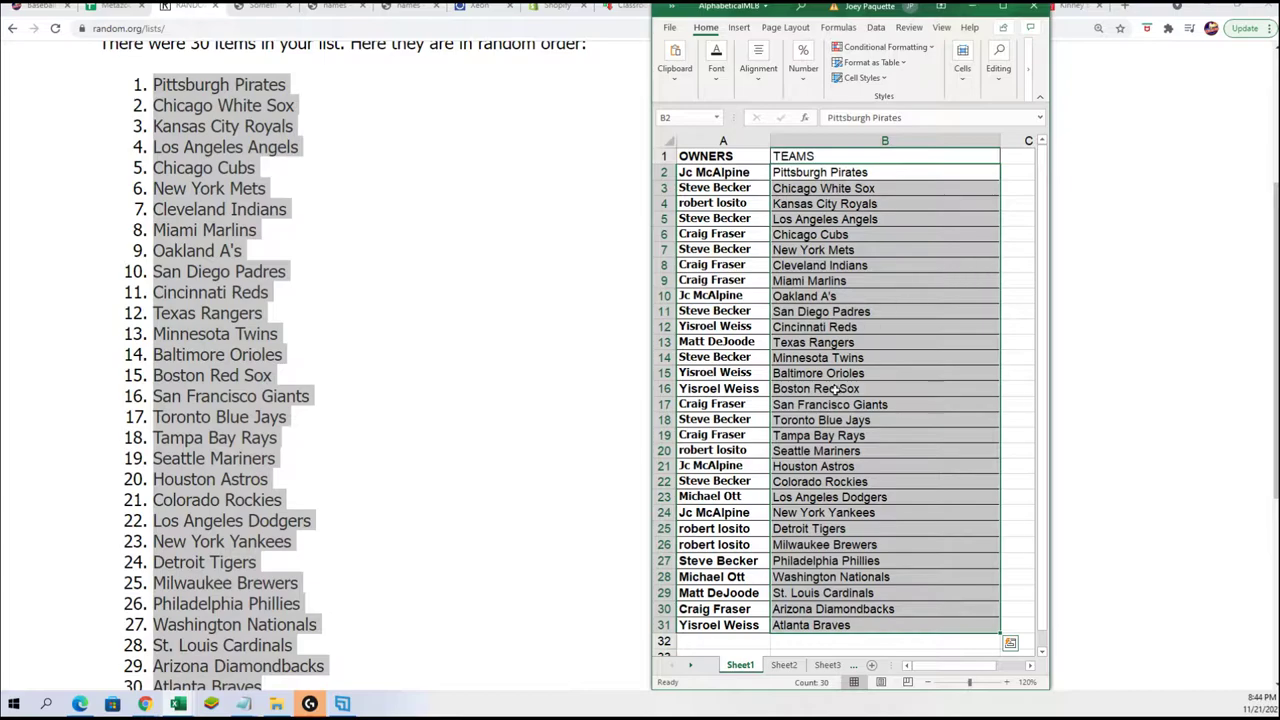
left_click(805, 416)
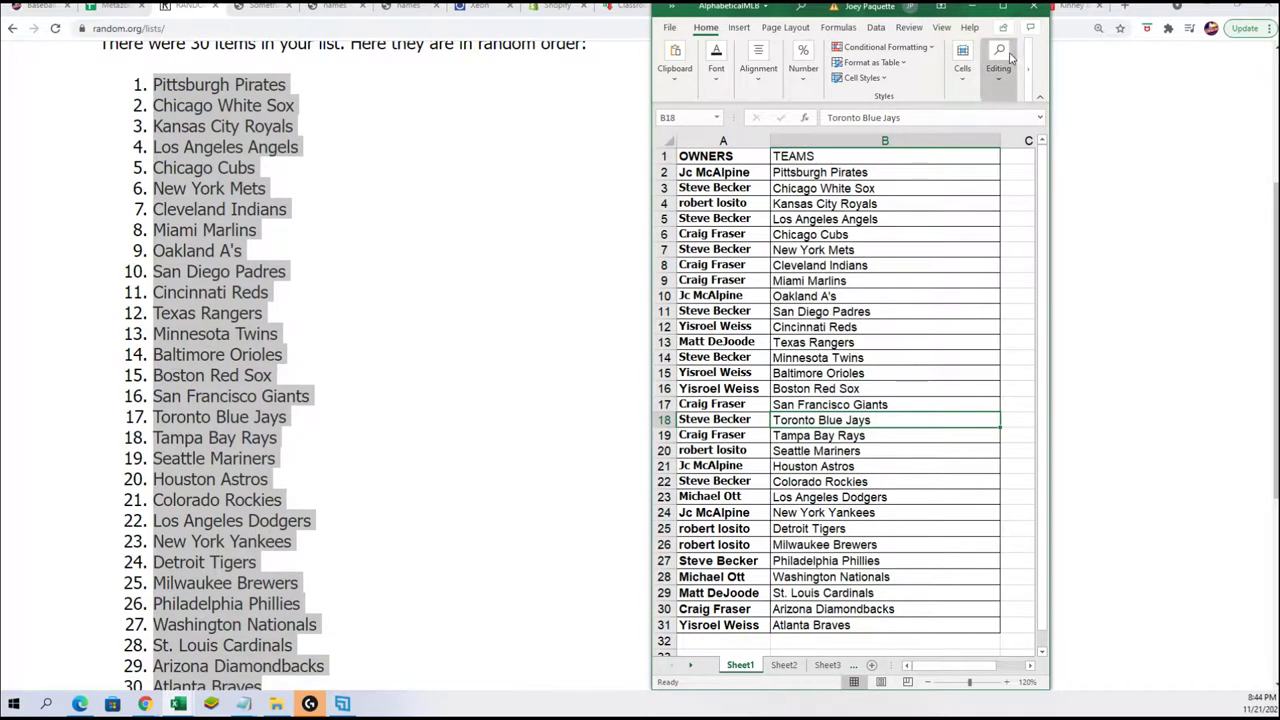
Step: Maximize Excel and spot-check owner–team pairings in A5, A9, A24 and B29
left_click(1003, 7)
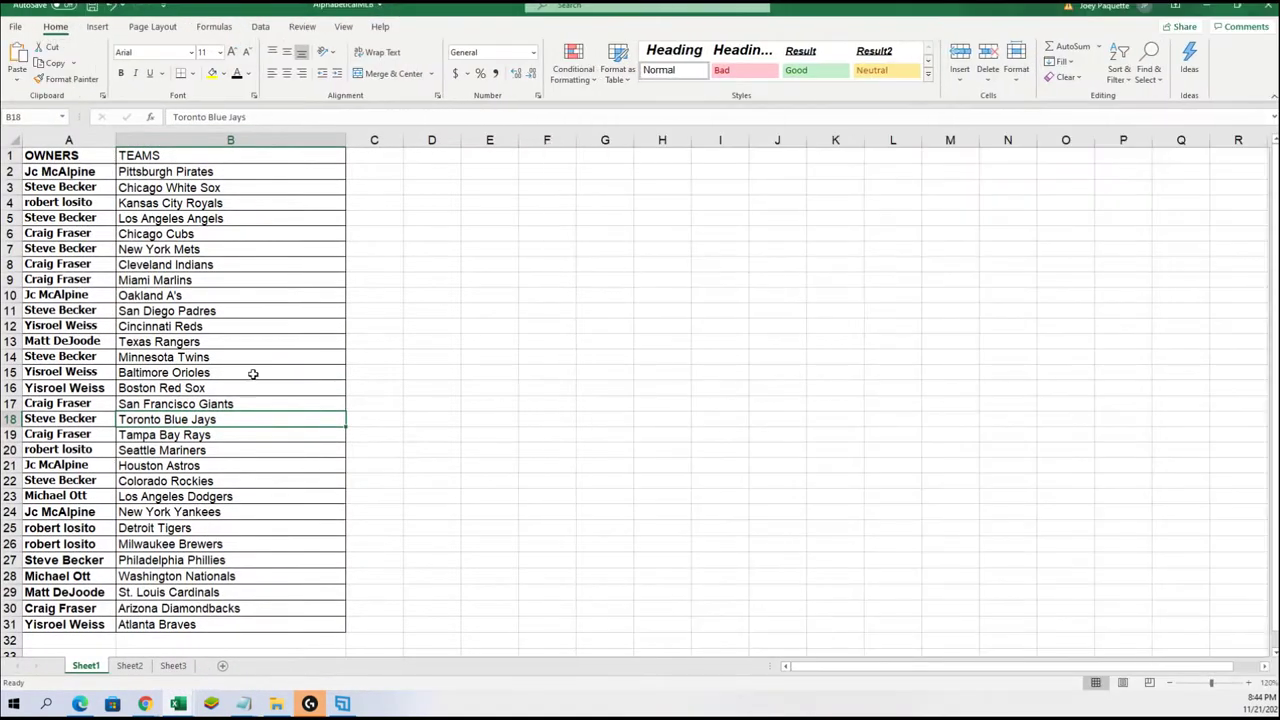
left_click(90, 281)
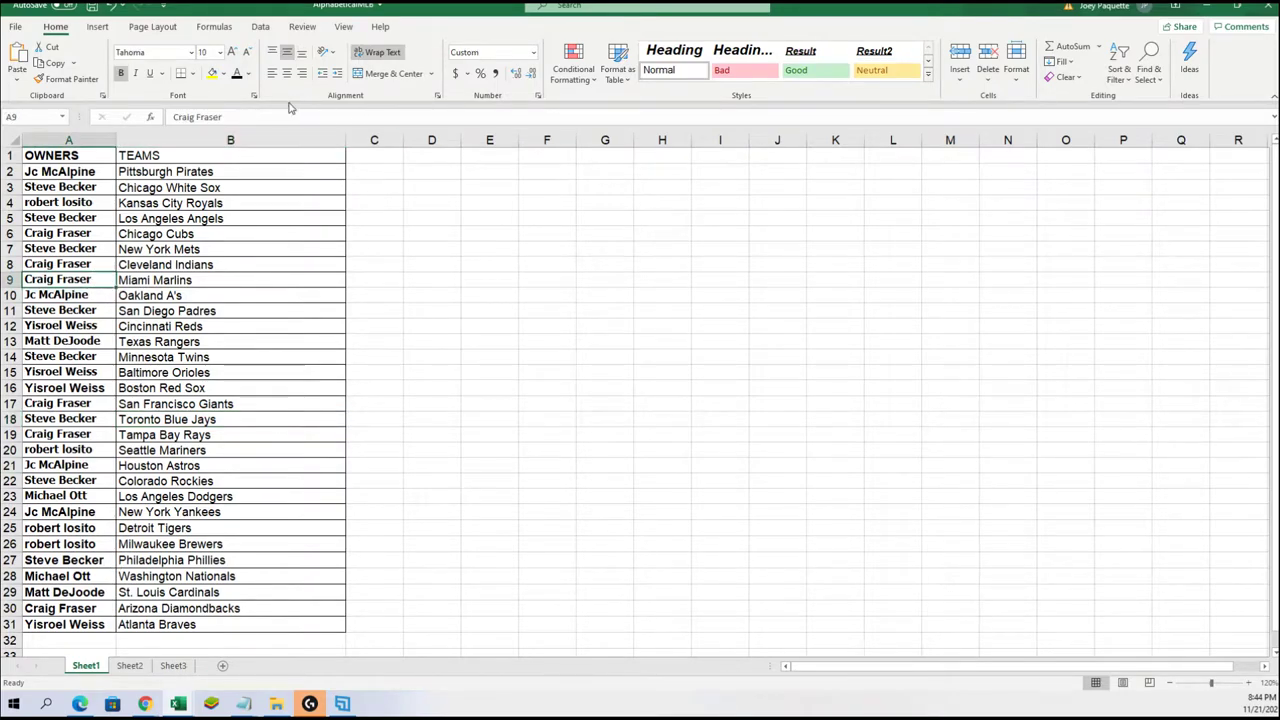
left_click(92, 220)
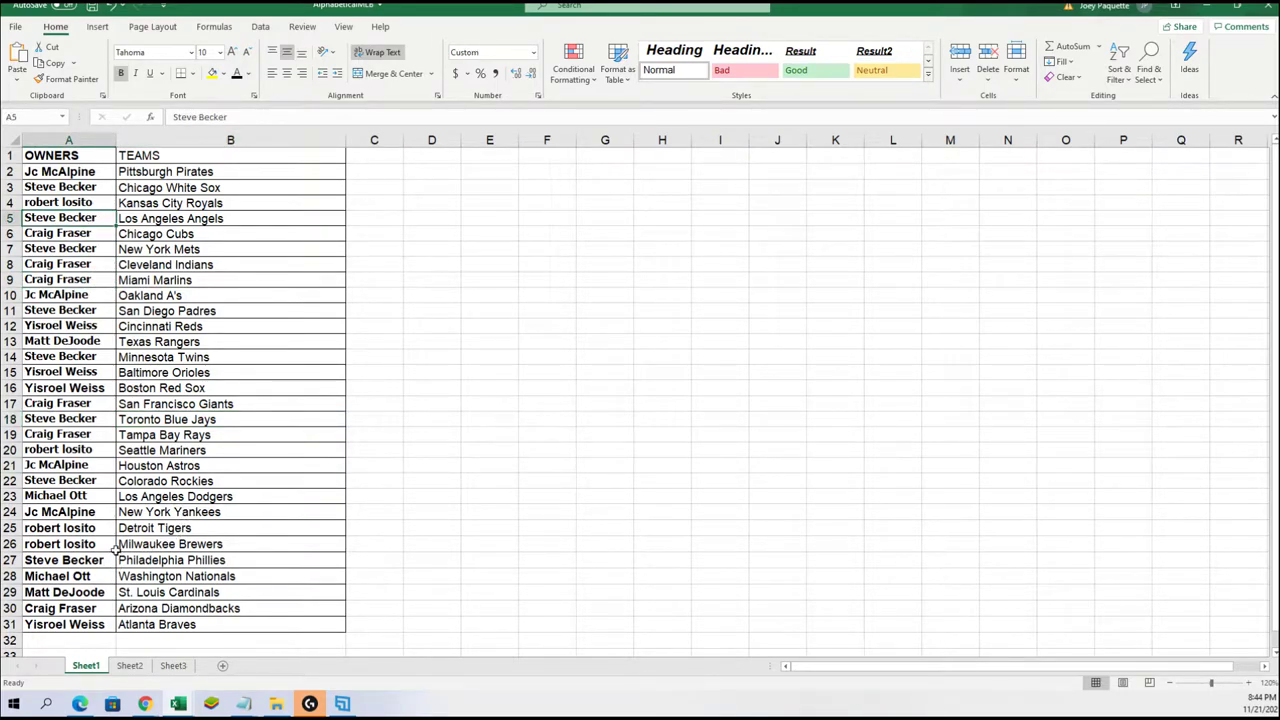
left_click(95, 514)
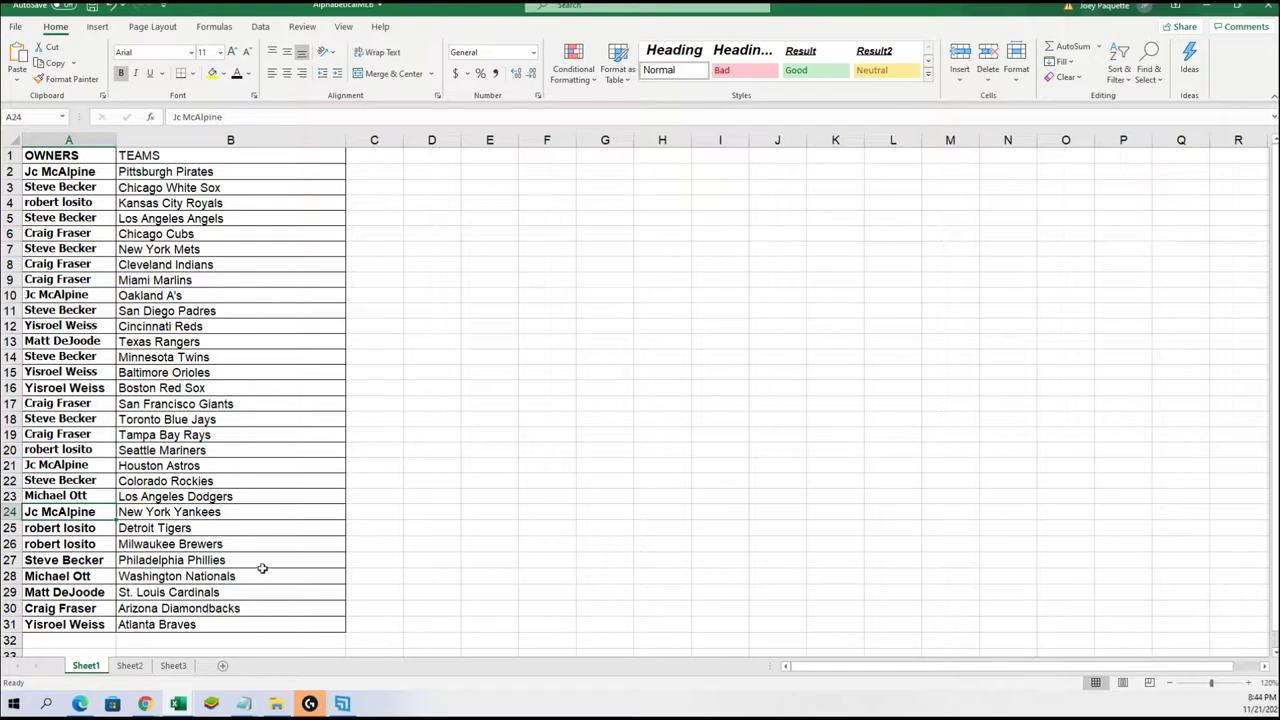
left_click(166, 593)
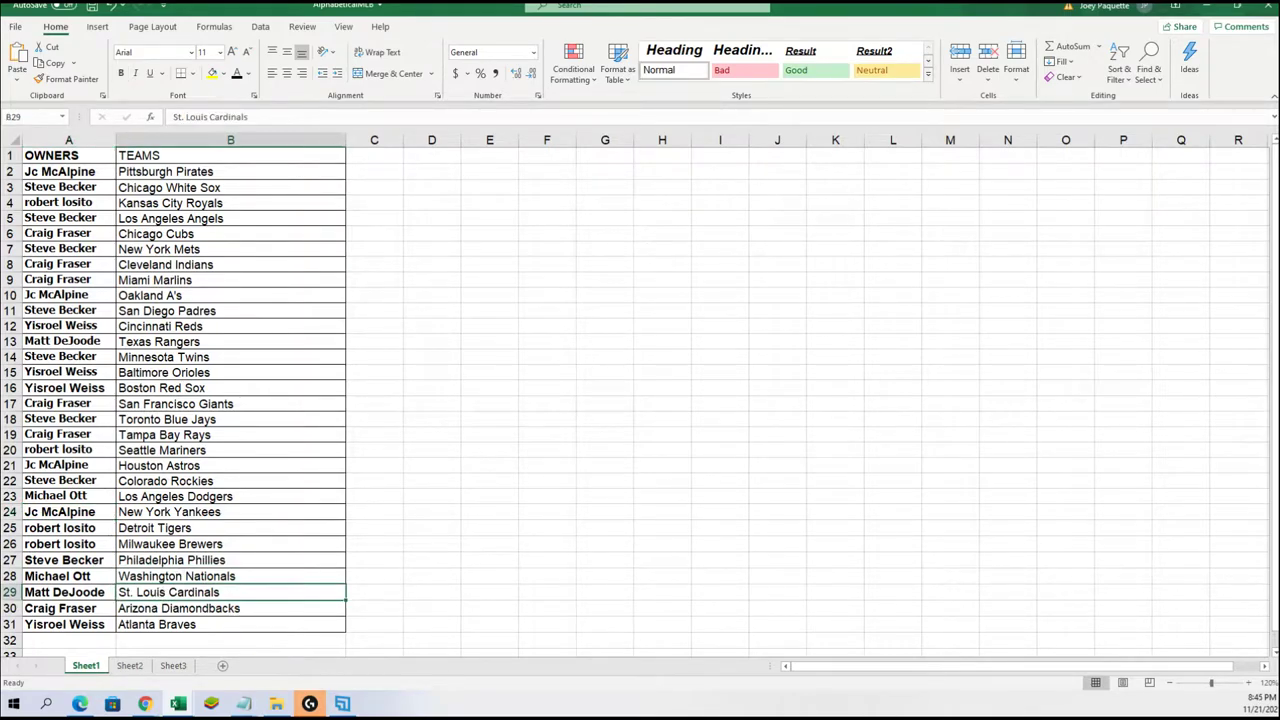